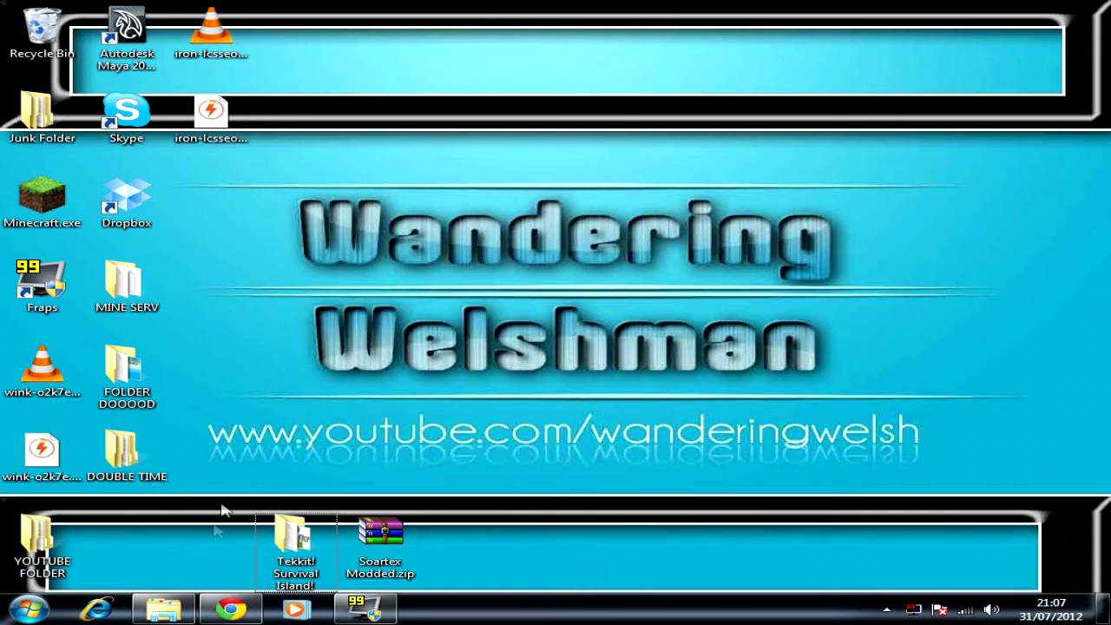
# - Bring the Chrome window showing the Technic Pack home page back to the front
pyautogui.click(233, 614)
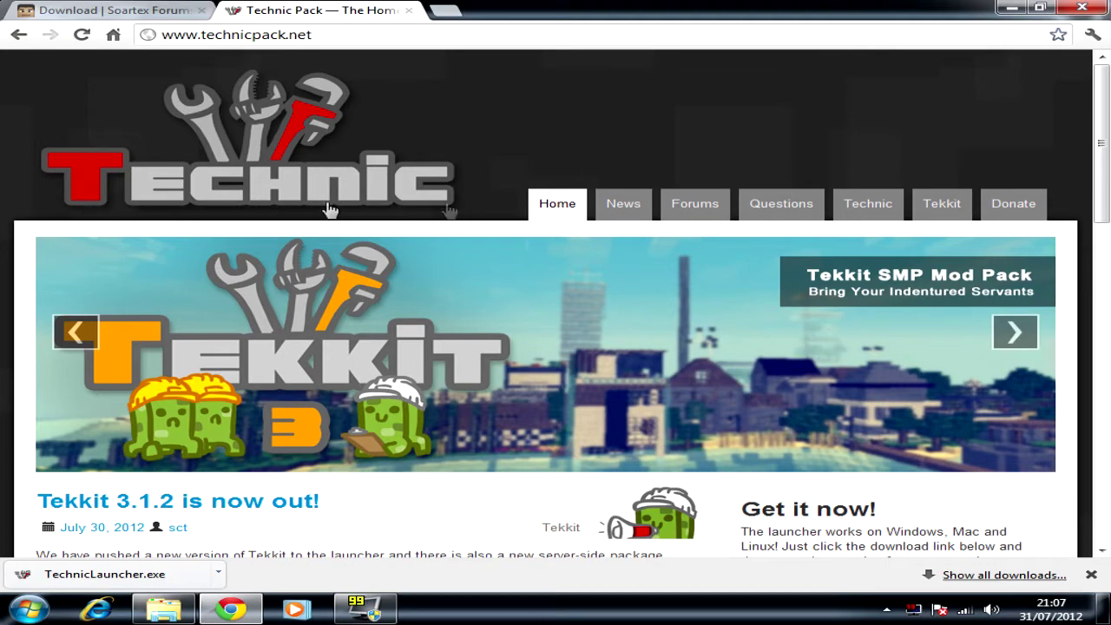
# - Scroll the Technic Pack home page and step the banner slideshow back six slides
pyautogui.scroll(-3, 1048, 464)
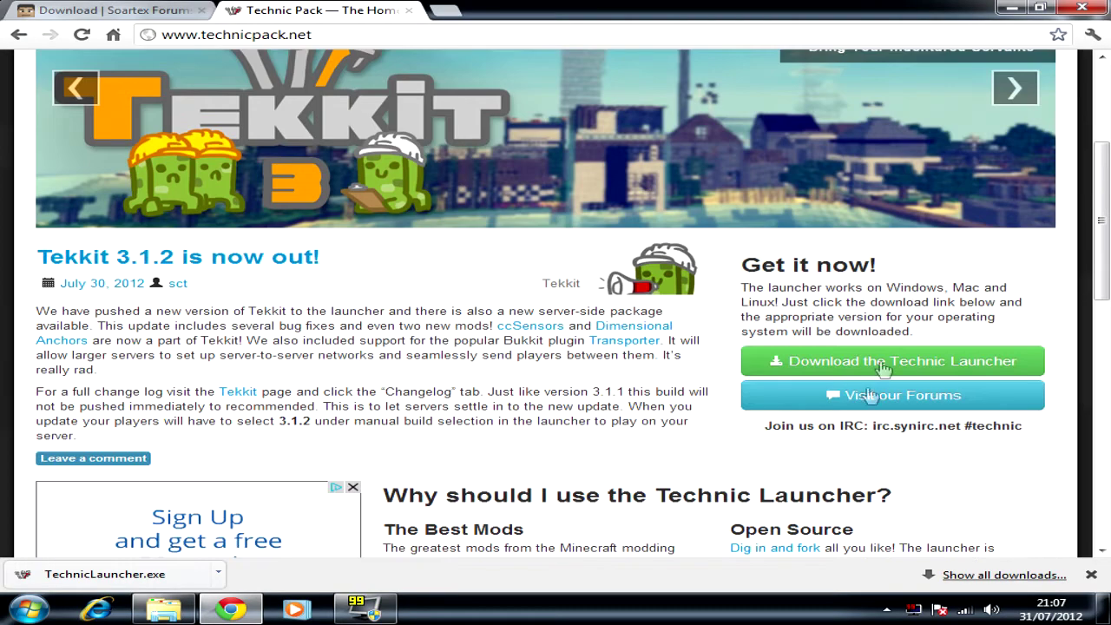
pyautogui.scroll(3, 53, 291)
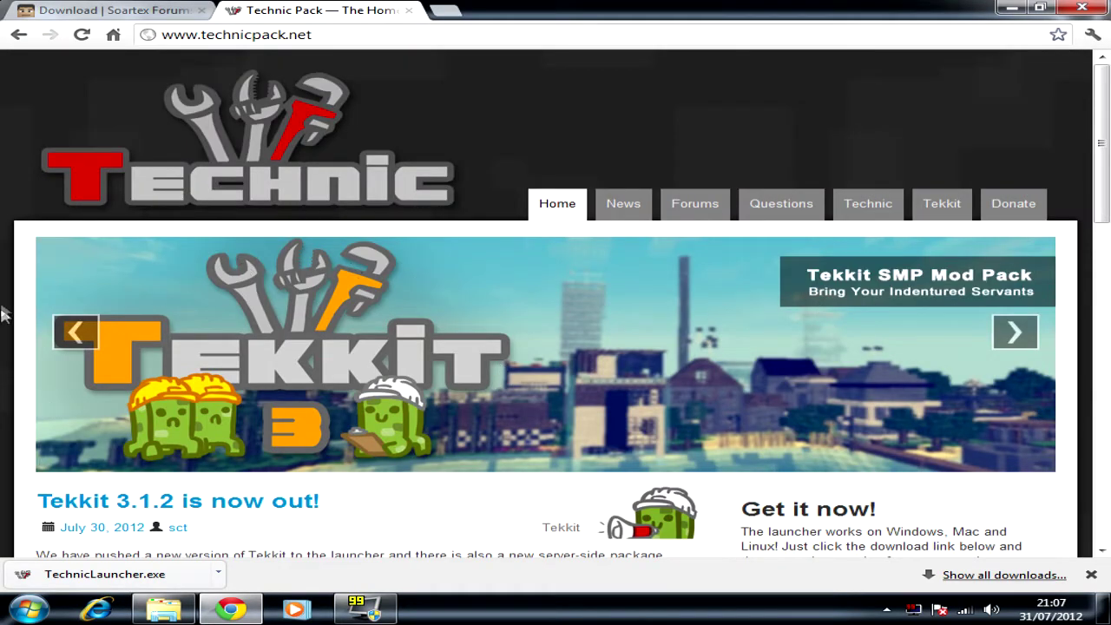
pyautogui.click(74, 339)
pyautogui.click(74, 338)
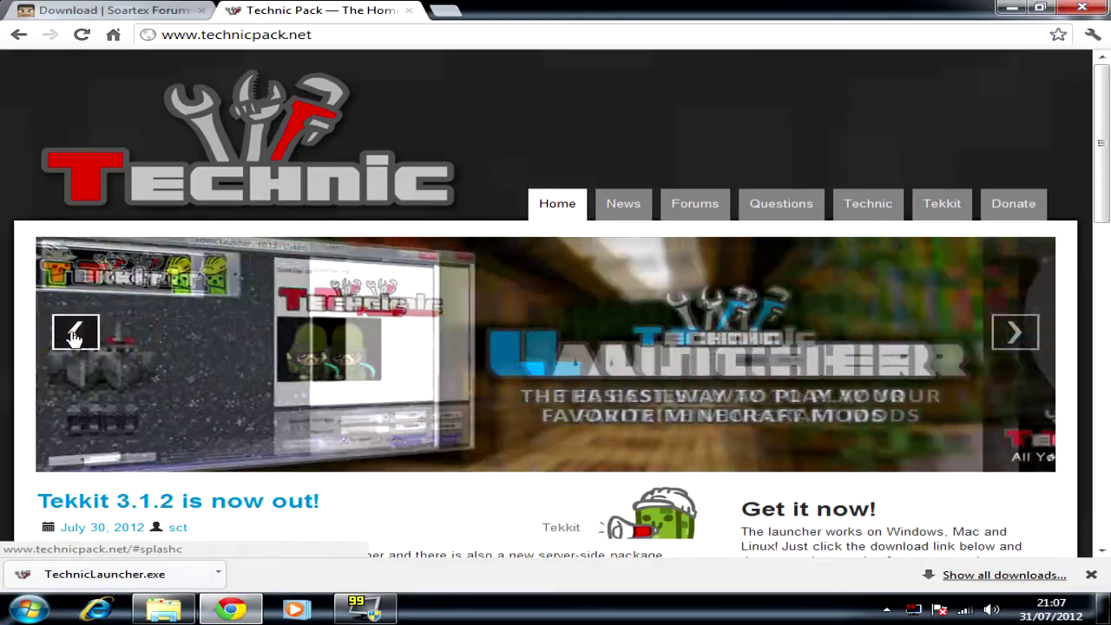
pyautogui.click(75, 338)
pyautogui.click(75, 338)
pyautogui.click(75, 338)
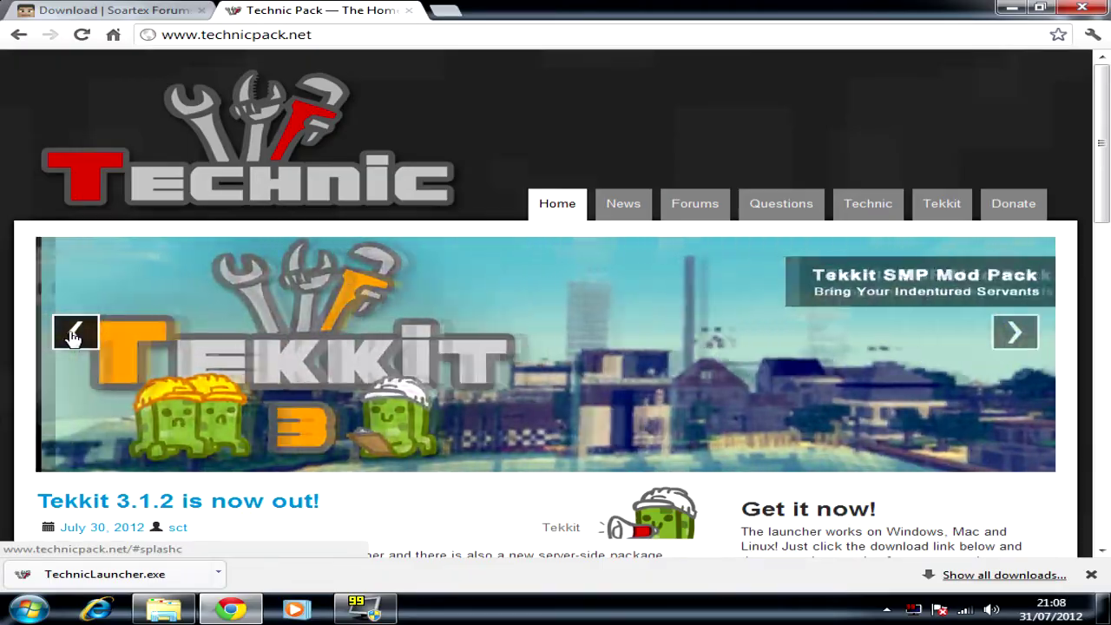
pyautogui.click(75, 339)
pyautogui.scroll(-3, 74, 339)
pyautogui.scroll(-2, 886, 372)
pyautogui.scroll(3, 886, 372)
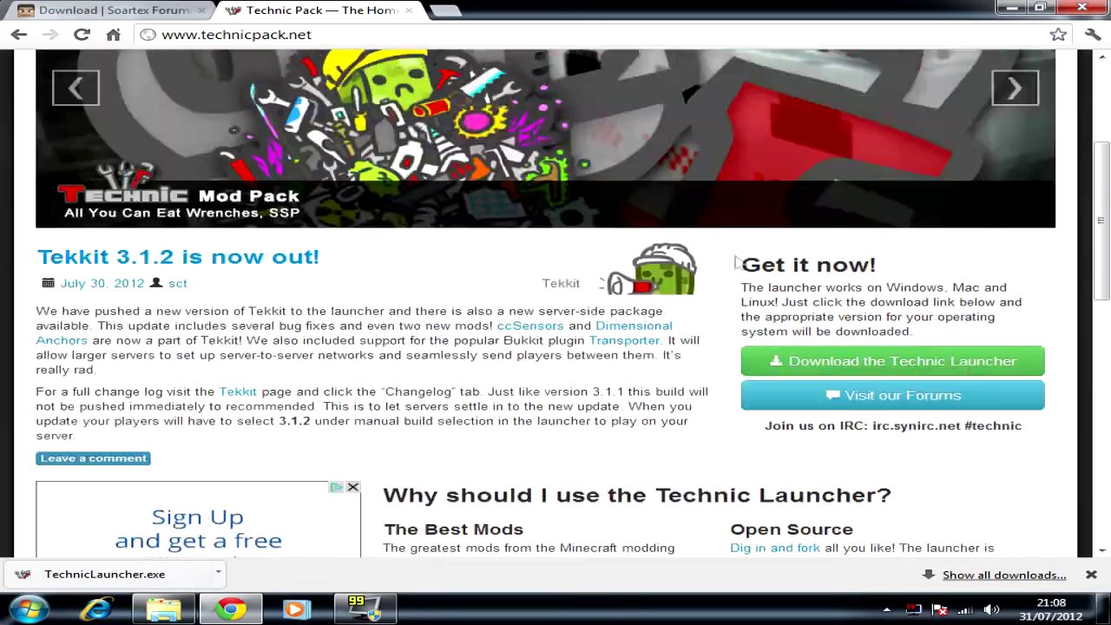
# - Download the Windows Technic Launcher and open the downloaded file's options in the download bar
pyautogui.click(885, 372)
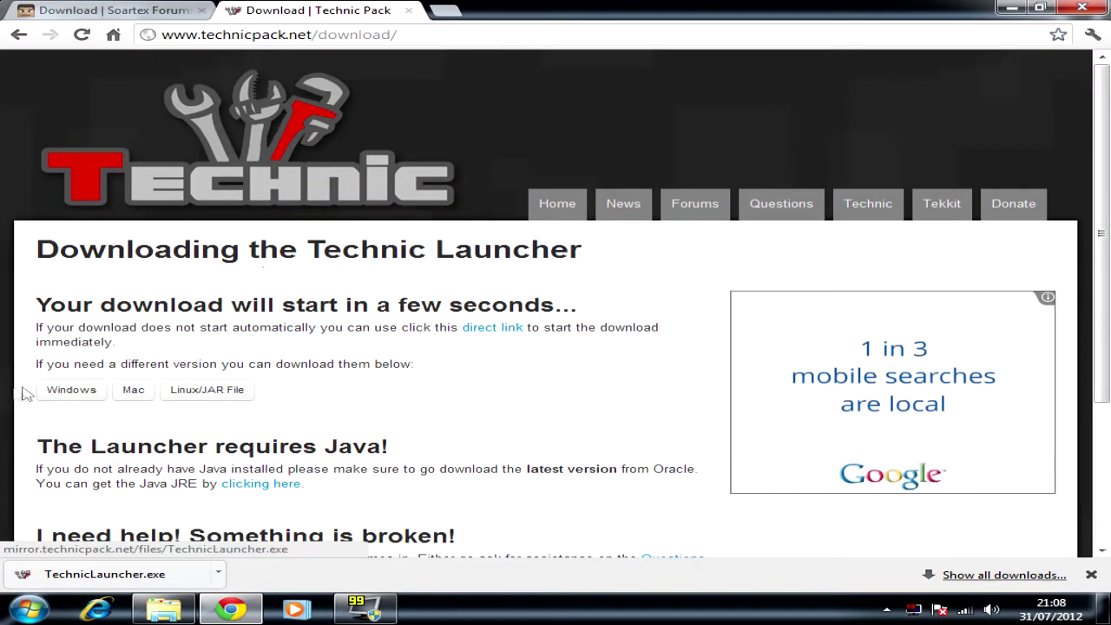
pyautogui.click(71, 391)
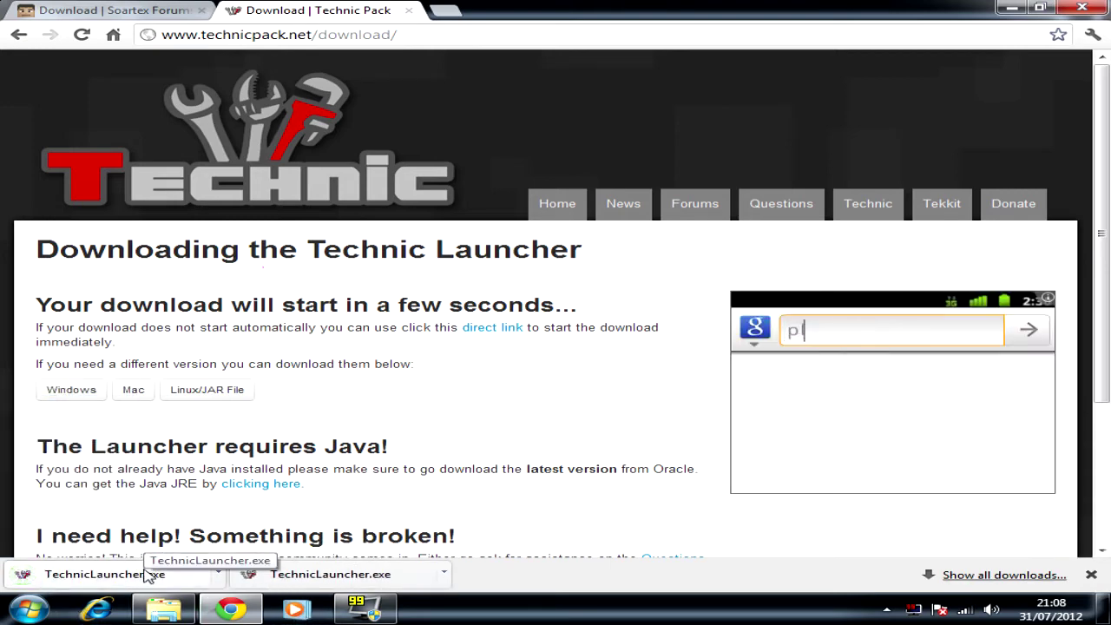
pyautogui.click(220, 575)
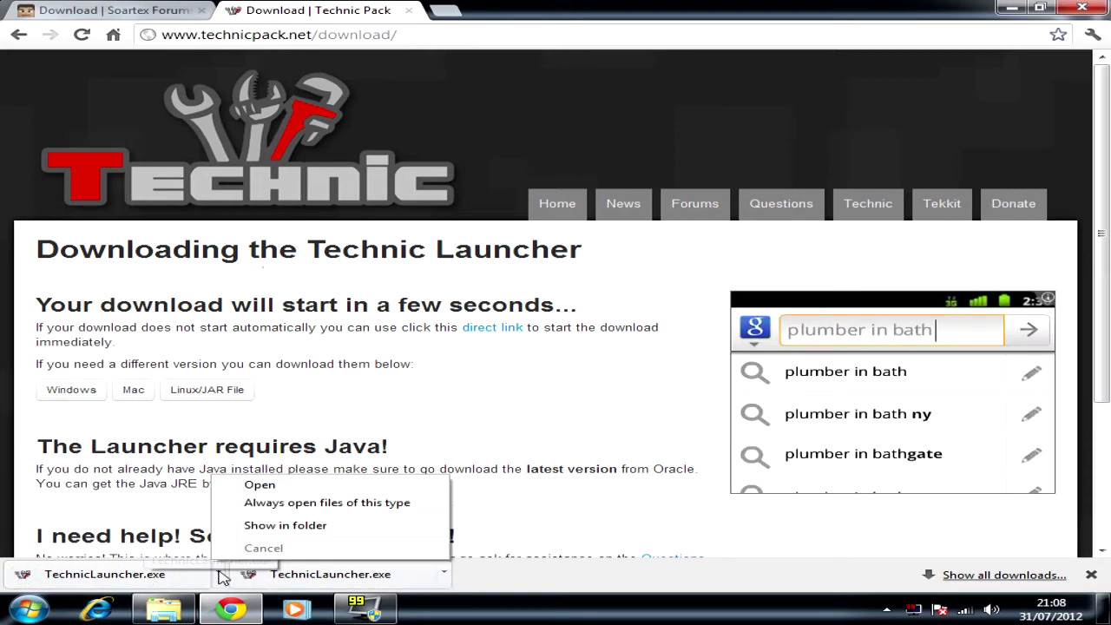
# - Show TechnicLauncher.exe in Downloads and run it despite the unknown-publisher security warning
pyautogui.click(289, 528)
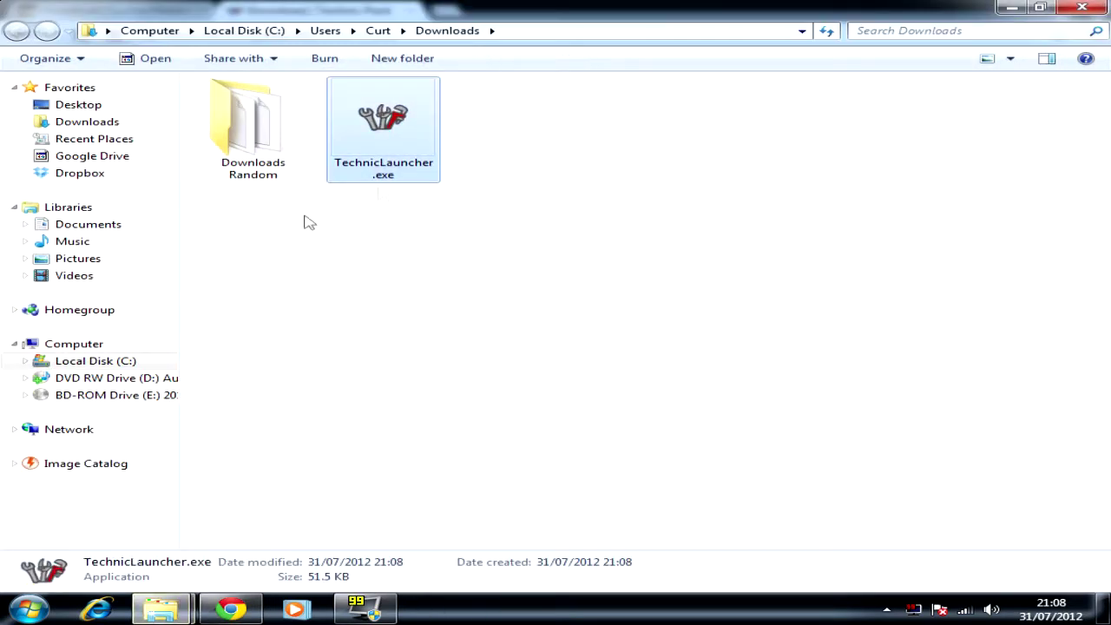
pyautogui.doubleClick(398, 131)
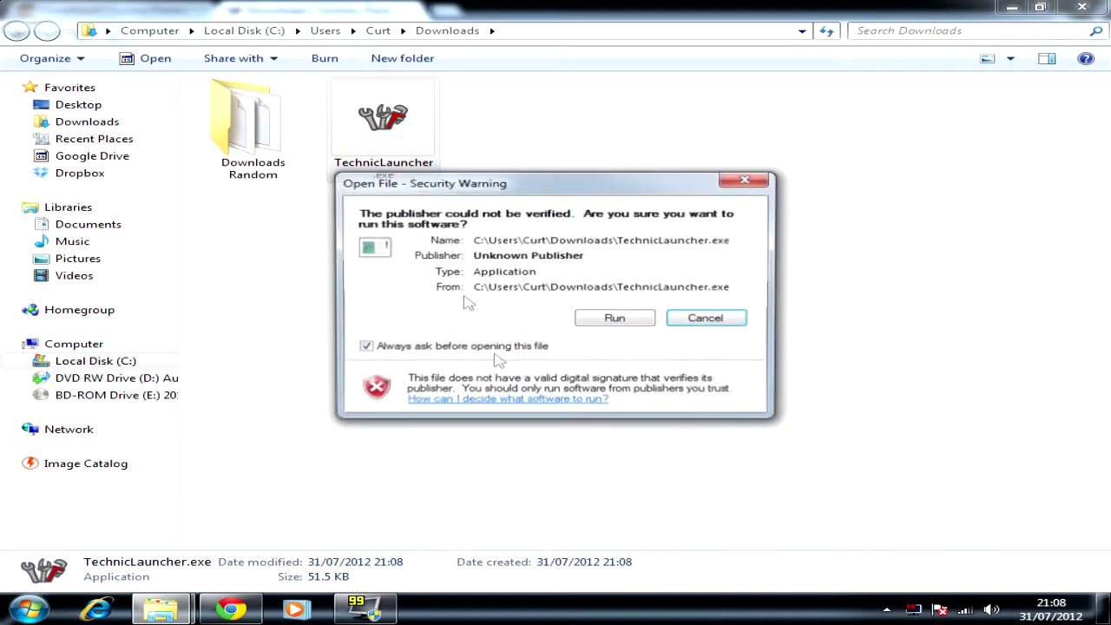
pyautogui.click(612, 320)
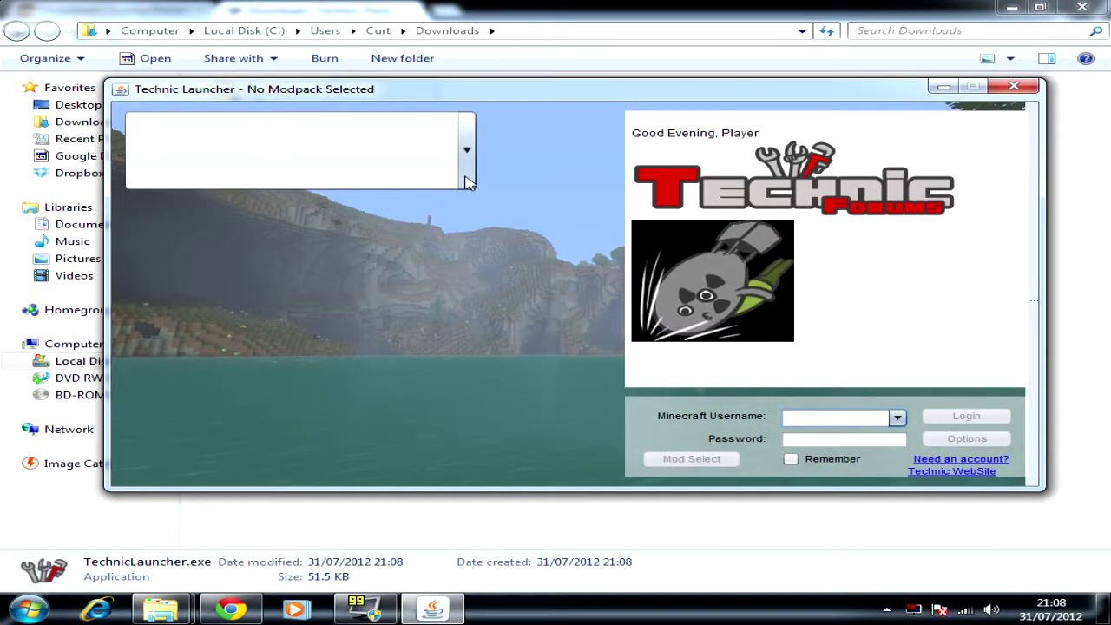
# - Select the Tekkit modpack, submit the login to start its download, and minimize the launcher
pyautogui.click(465, 181)
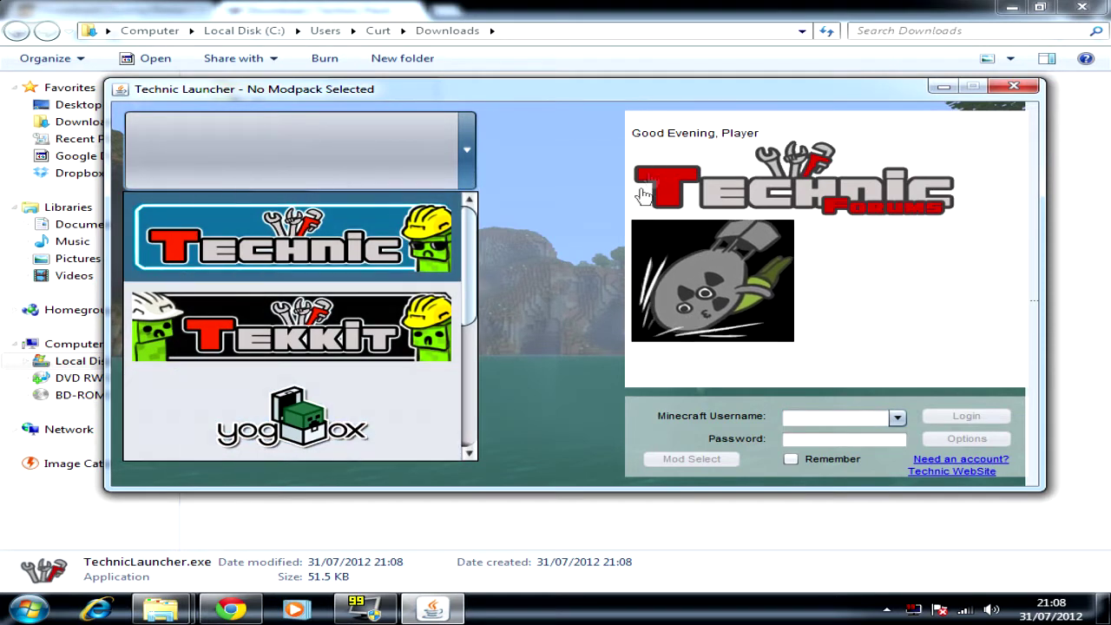
pyautogui.click(330, 346)
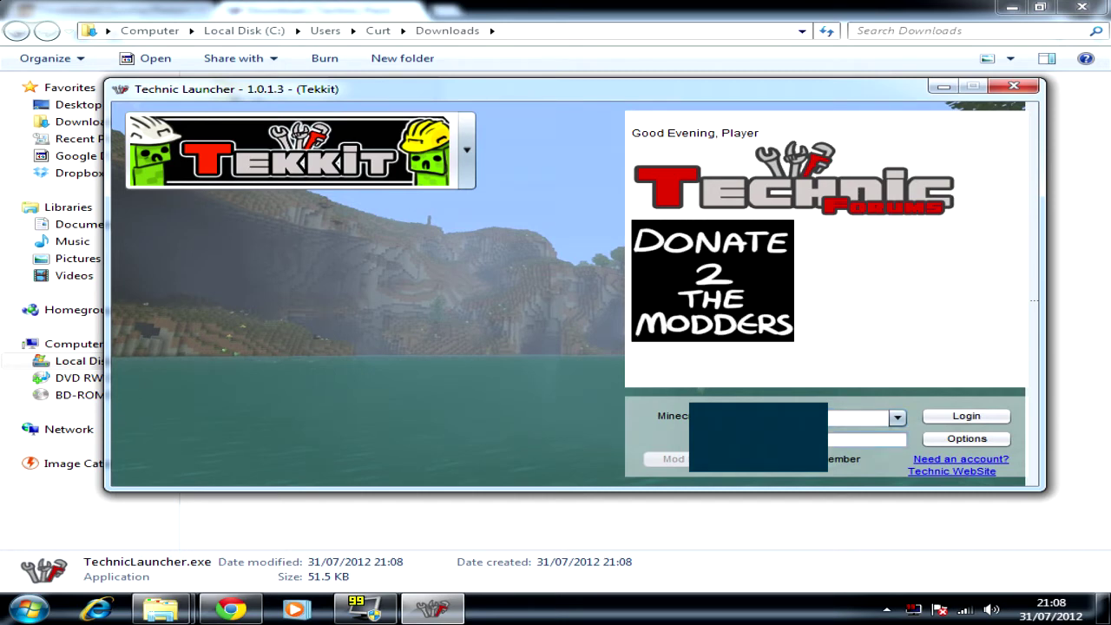
pyautogui.press('Return')
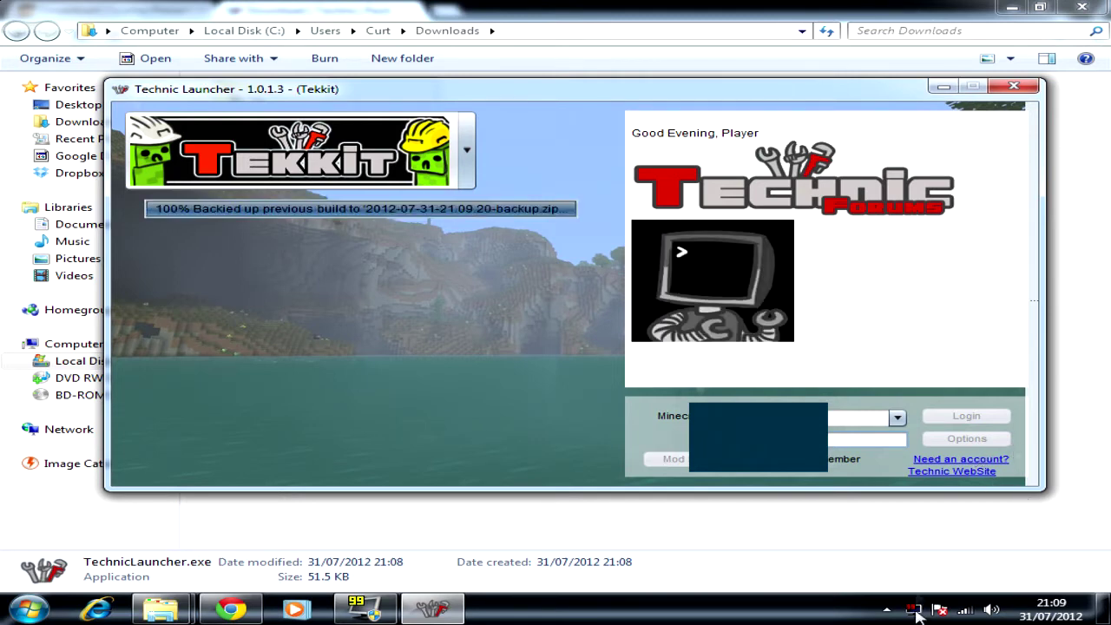
pyautogui.click(937, 88)
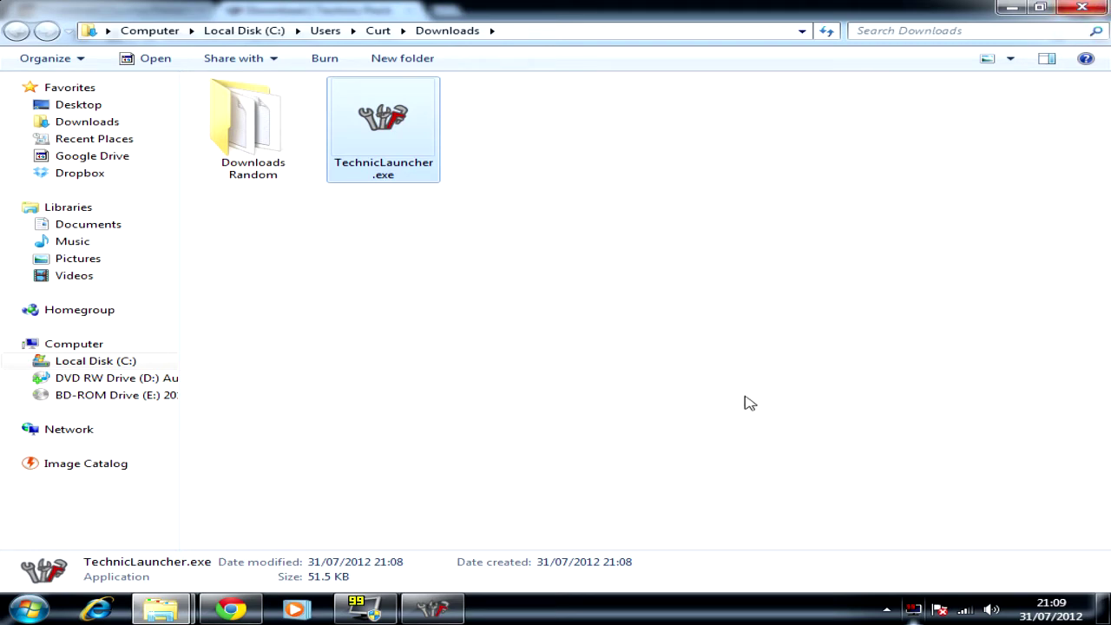
# - Close both open Downloads Explorer windows from the taskbar
pyautogui.click(161, 610)
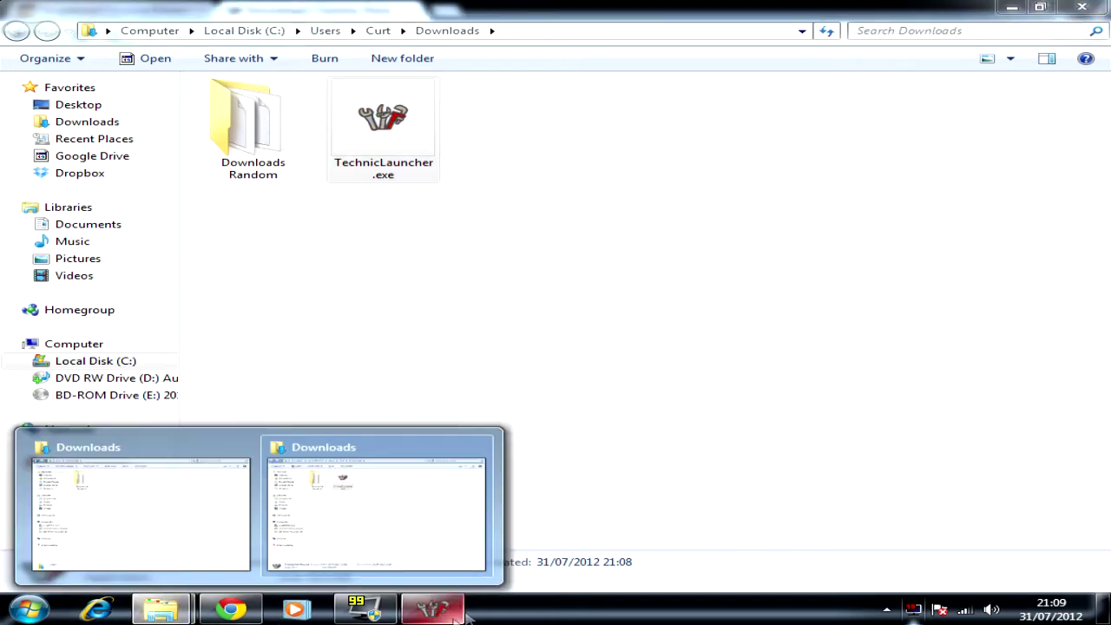
pyautogui.click(172, 518)
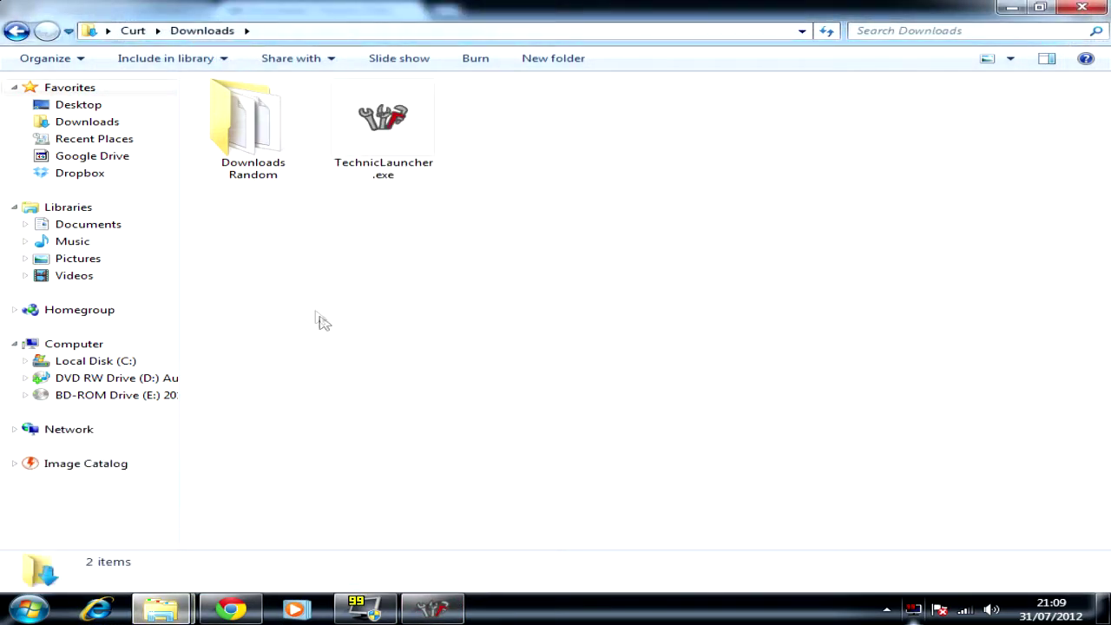
pyautogui.click(1082, 9)
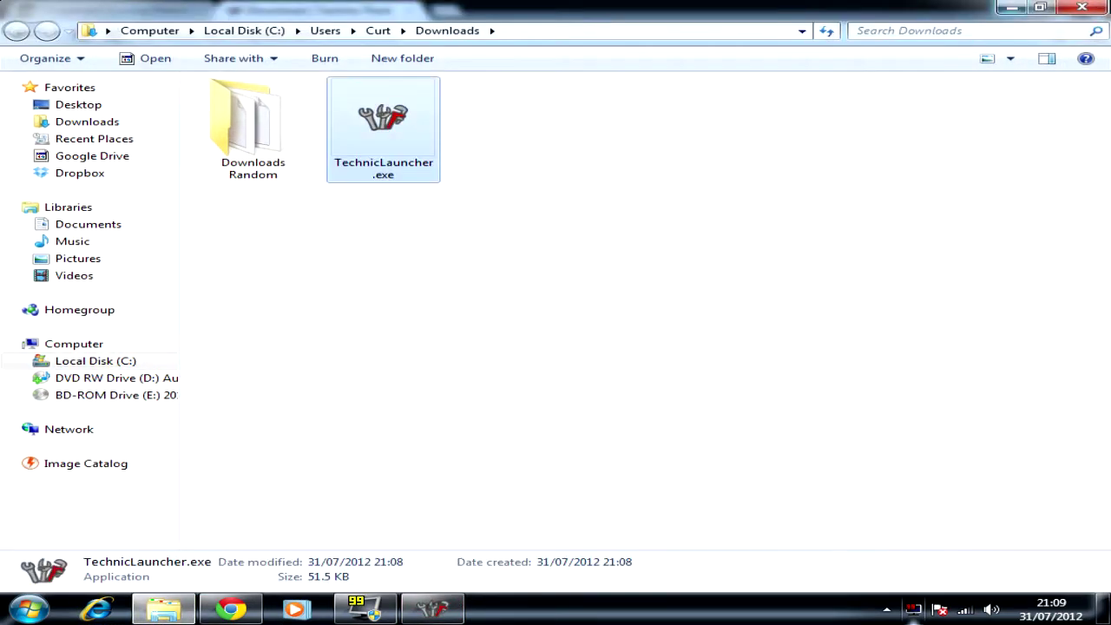
pyautogui.click(1082, 11)
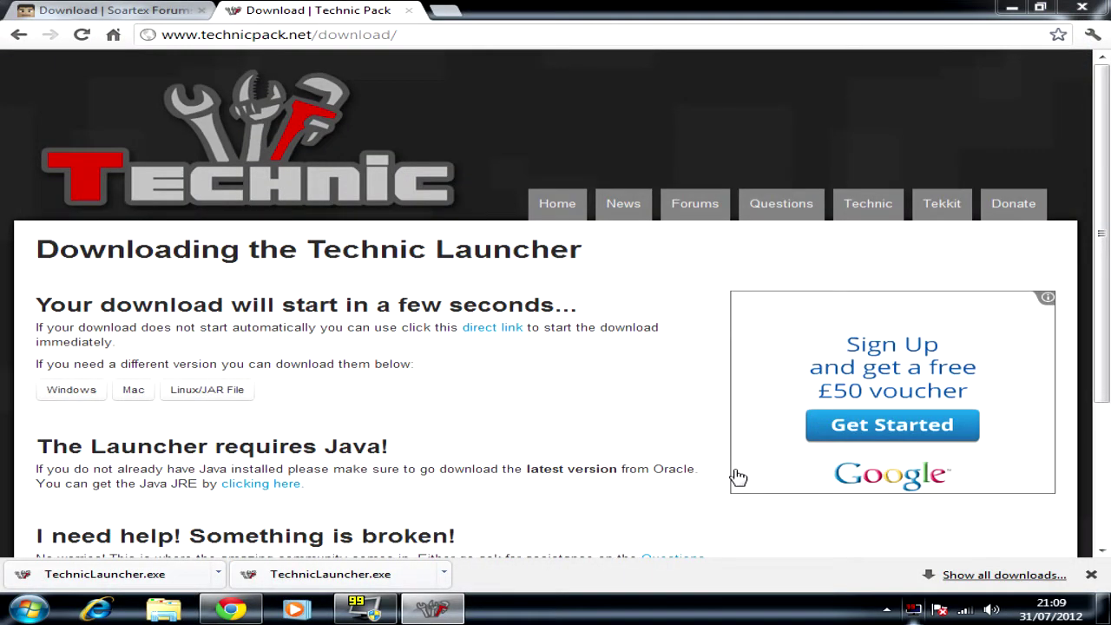
# - Open AppData\Roaming via %appdata%, check .minecraft, then open the .techniclauncher folder
pyautogui.press('super+r')
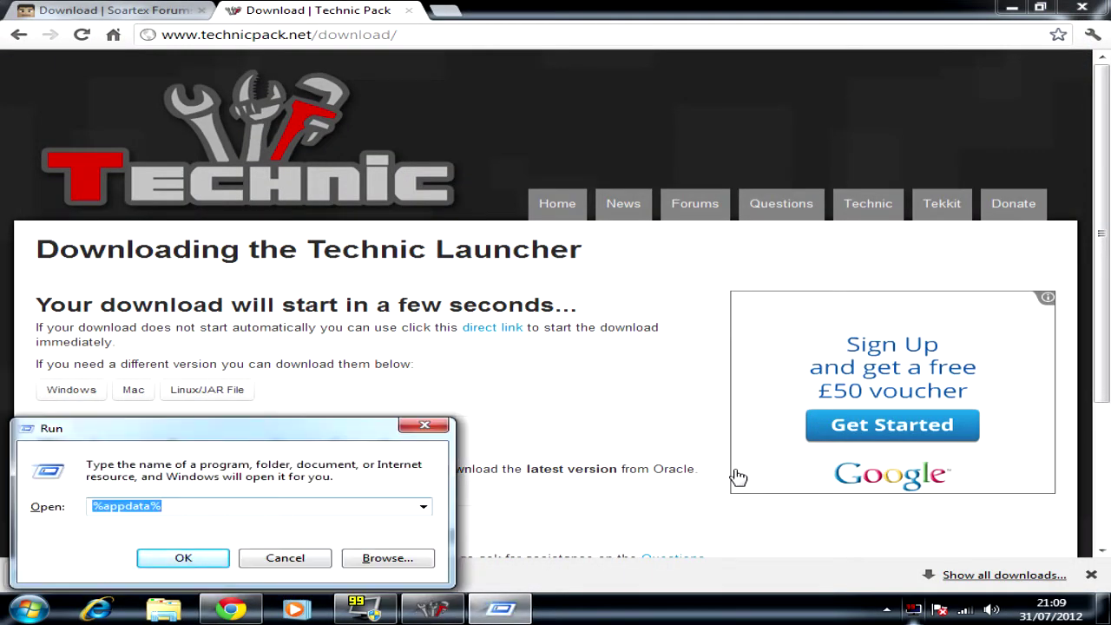
pyautogui.press('Return')
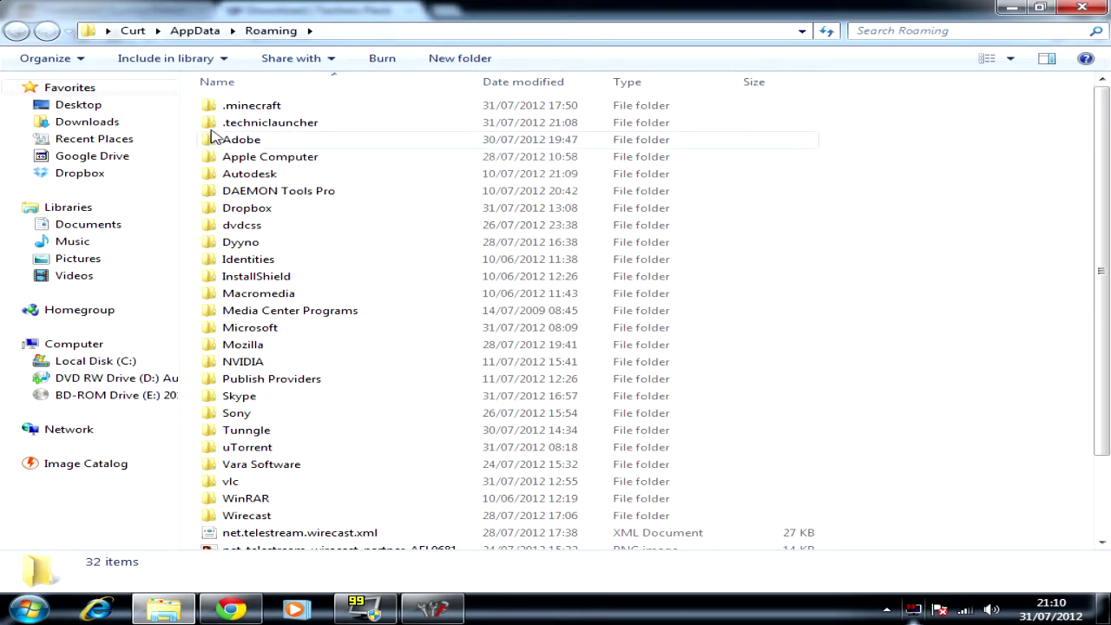
pyautogui.doubleClick(252, 105)
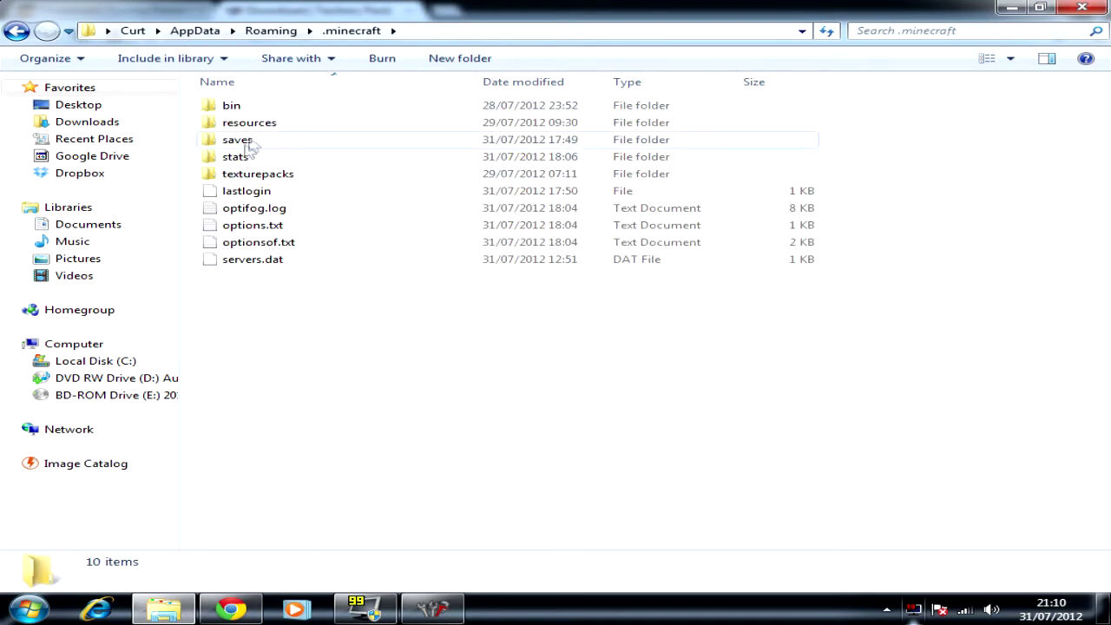
pyautogui.click(12, 34)
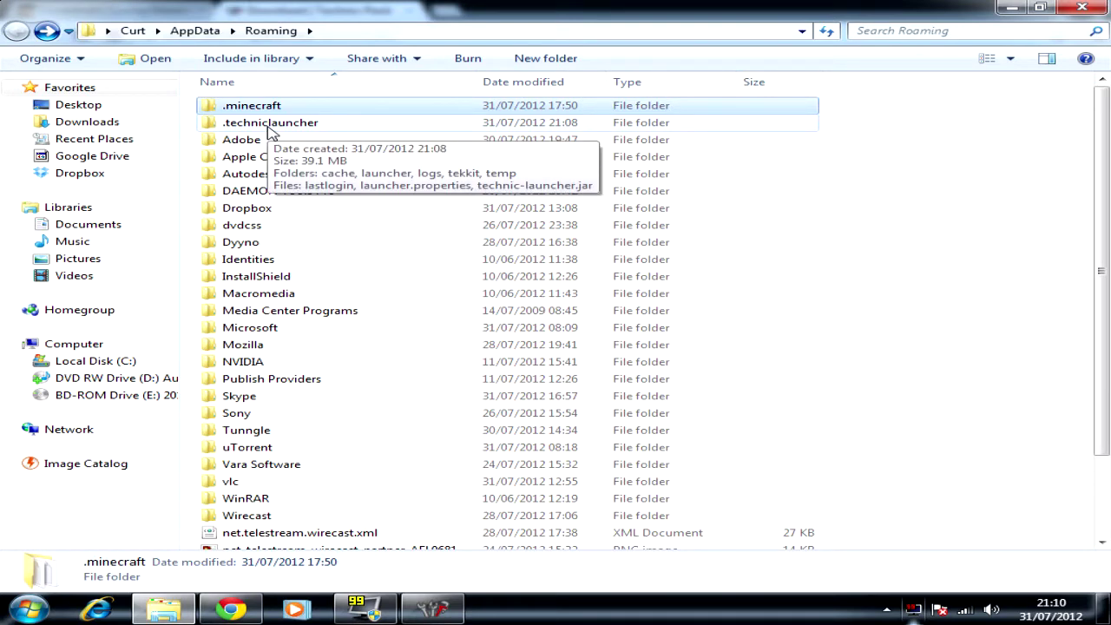
pyautogui.doubleClick(272, 126)
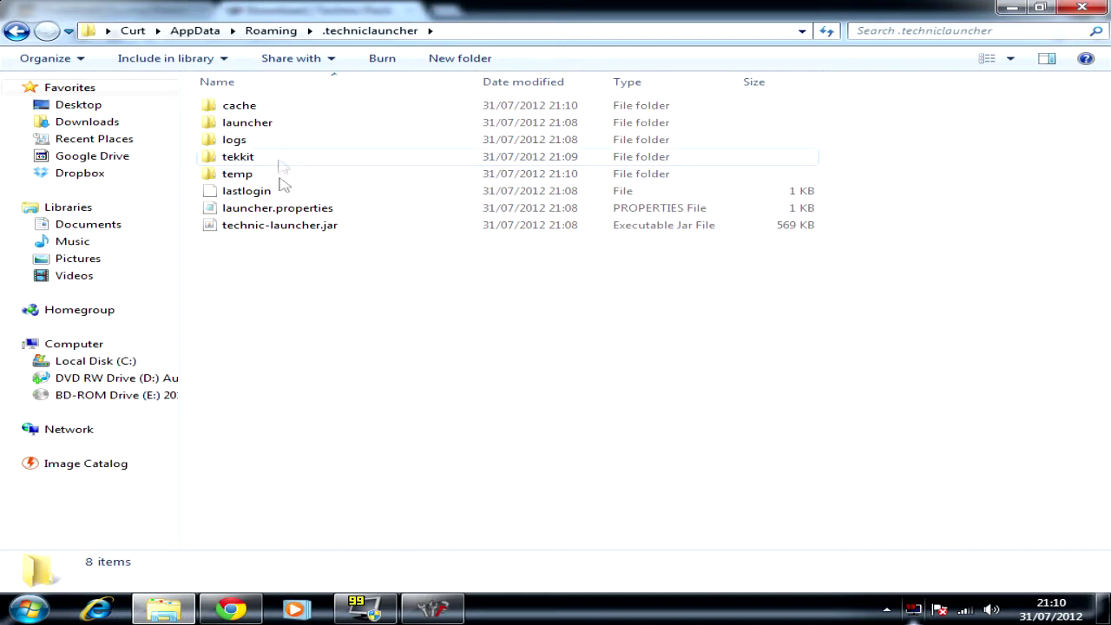
# - Select the tekkit folder and check the launcher's download progress before minimizing it again
pyautogui.click(251, 165)
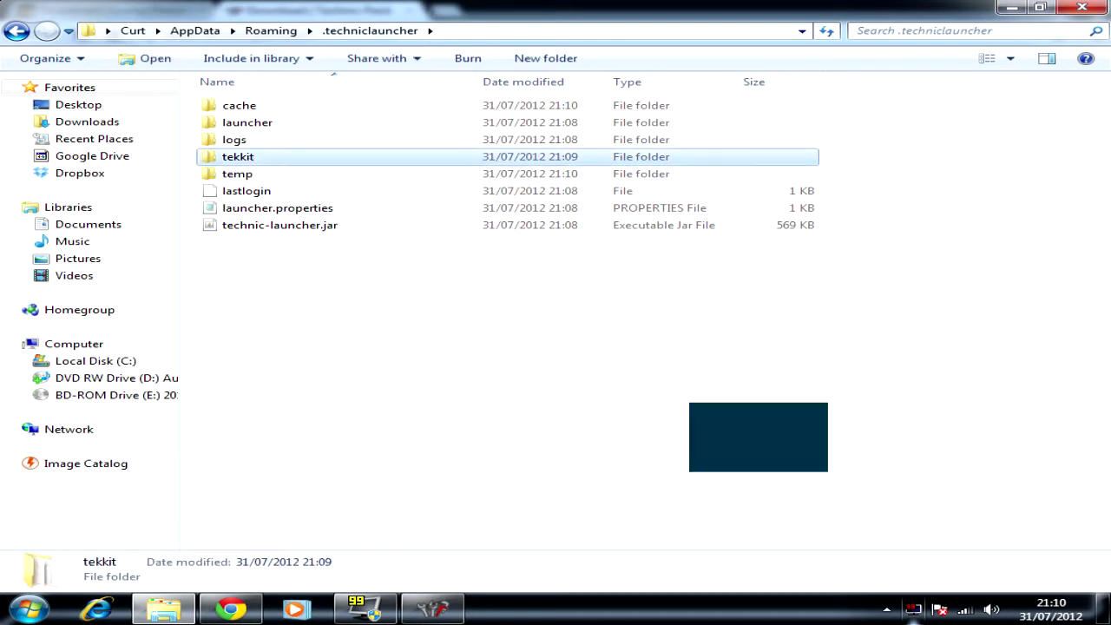
pyautogui.click(431, 610)
pyautogui.click(432, 610)
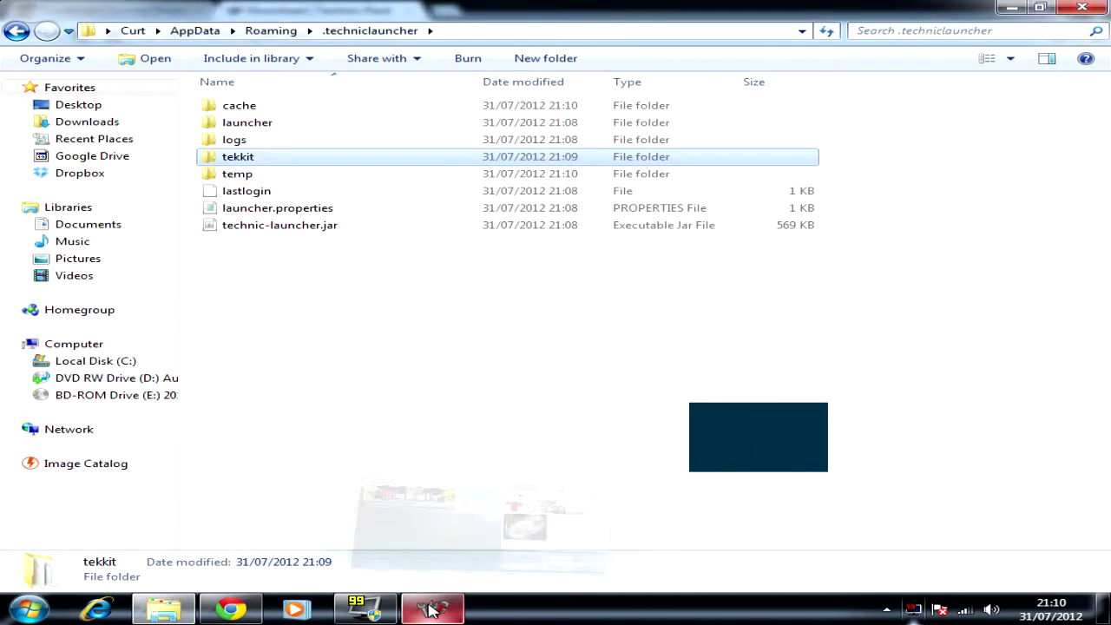
# - Open tekkit, look inside mods, then open the empty saves folder and minimize Explorer
pyautogui.doubleClick(266, 158)
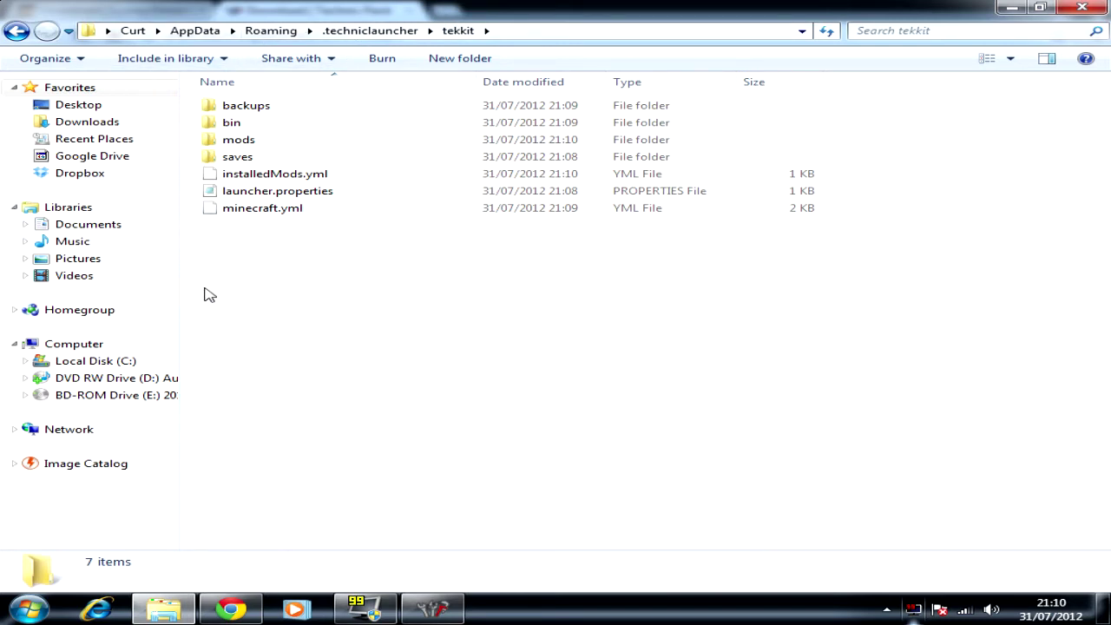
pyautogui.doubleClick(246, 141)
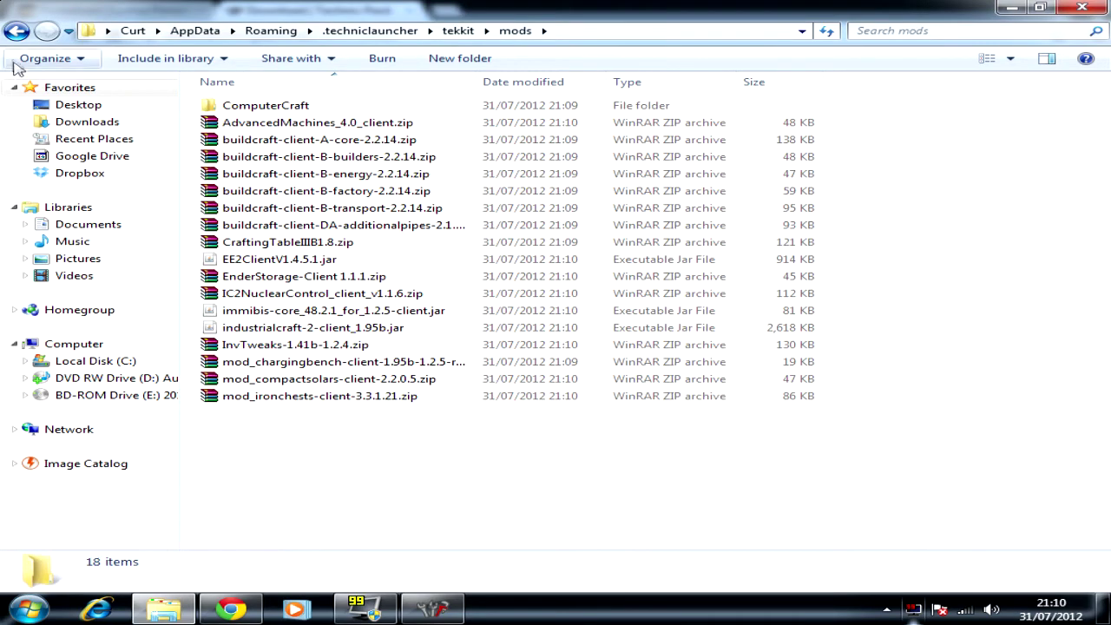
pyautogui.click(17, 30)
pyautogui.doubleClick(270, 158)
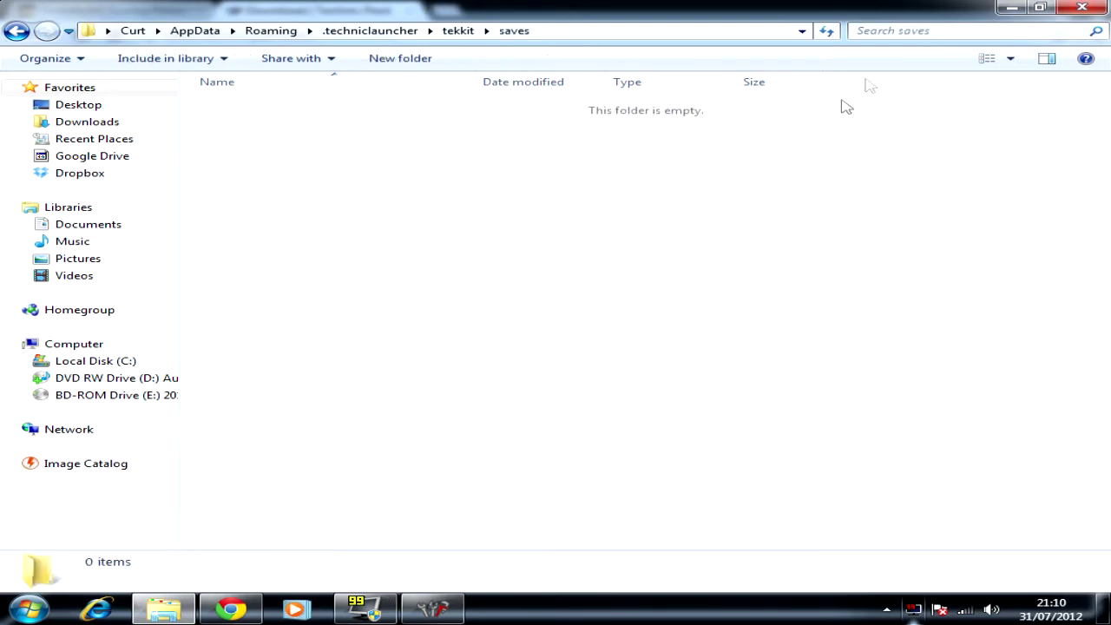
pyautogui.click(1011, 9)
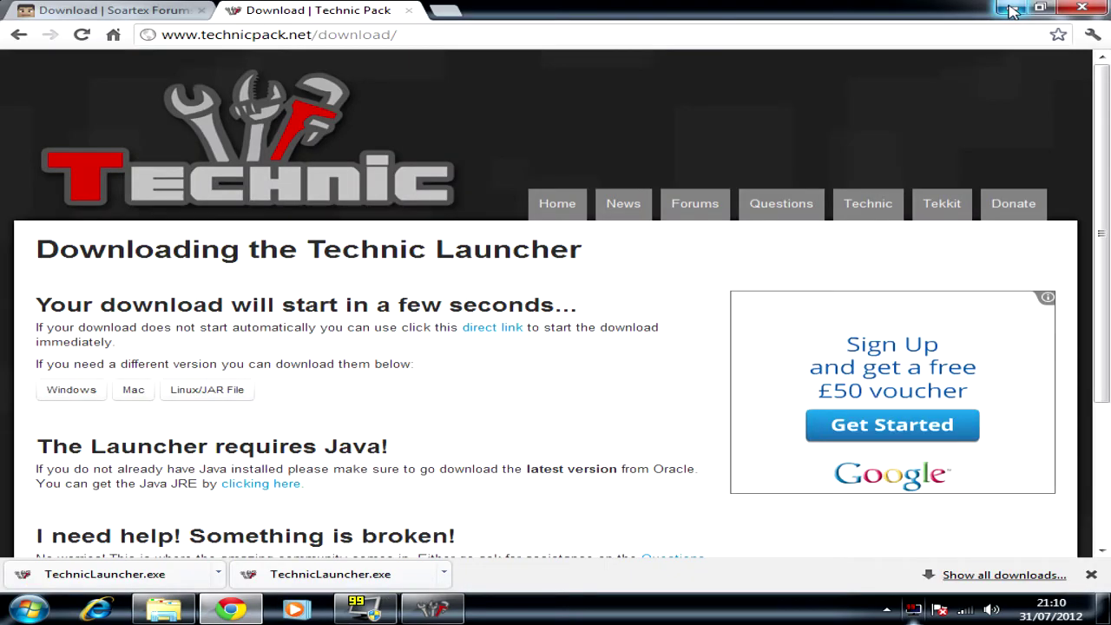
# - Minimize Chrome, drag the Tekkit! Survival Island! folder to the desktop centre and open it
pyautogui.click(1012, 9)
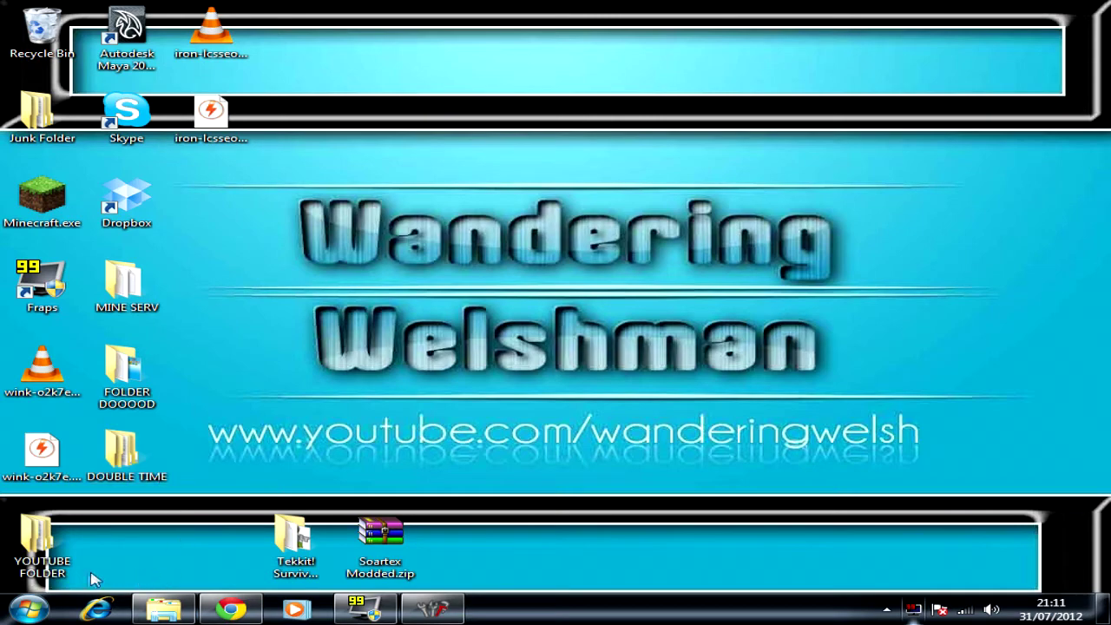
pyautogui.moveTo(274, 552)
pyautogui.mouseDown()
pyautogui.moveTo(356, 343)
pyautogui.moveTo(458, 216)
pyautogui.mouseUp()
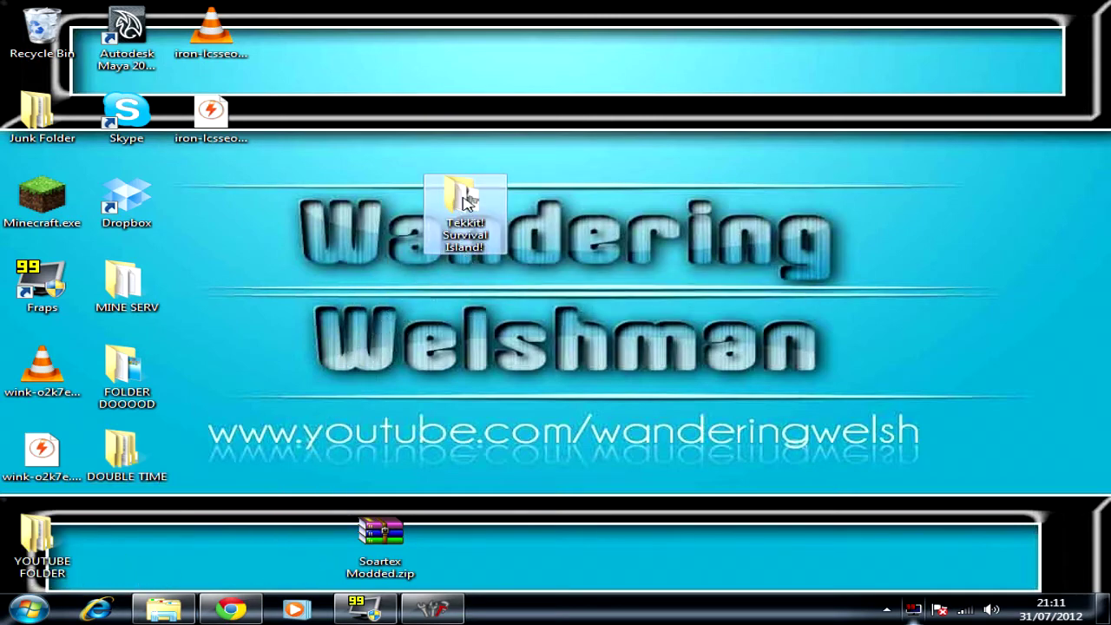
pyautogui.doubleClick(465, 201)
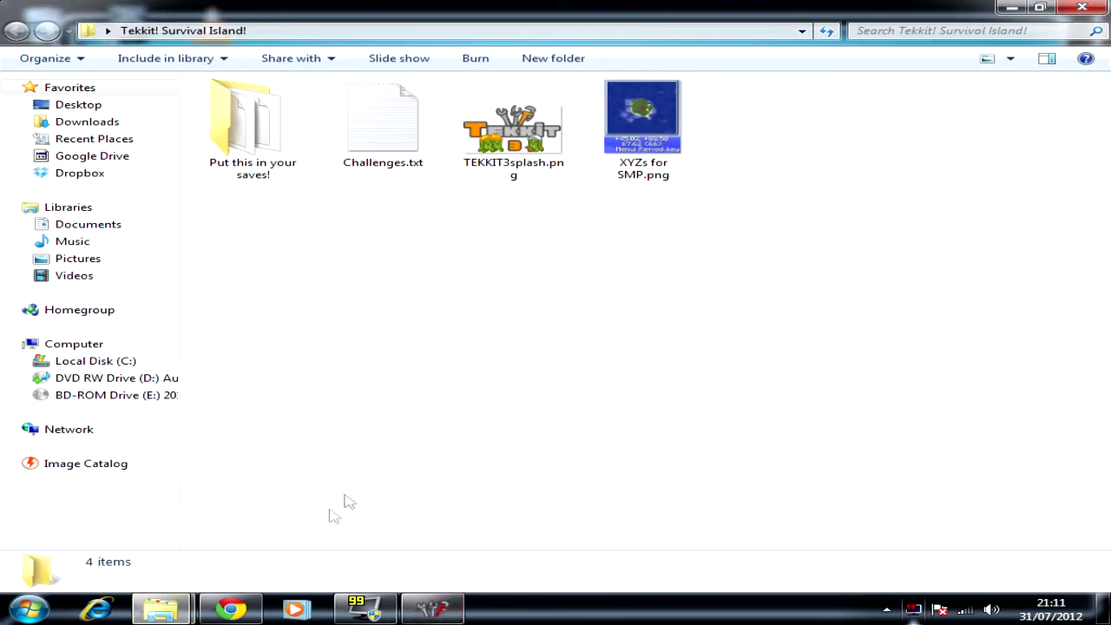
# - Bring Chrome forward and close it
pyautogui.click(230, 609)
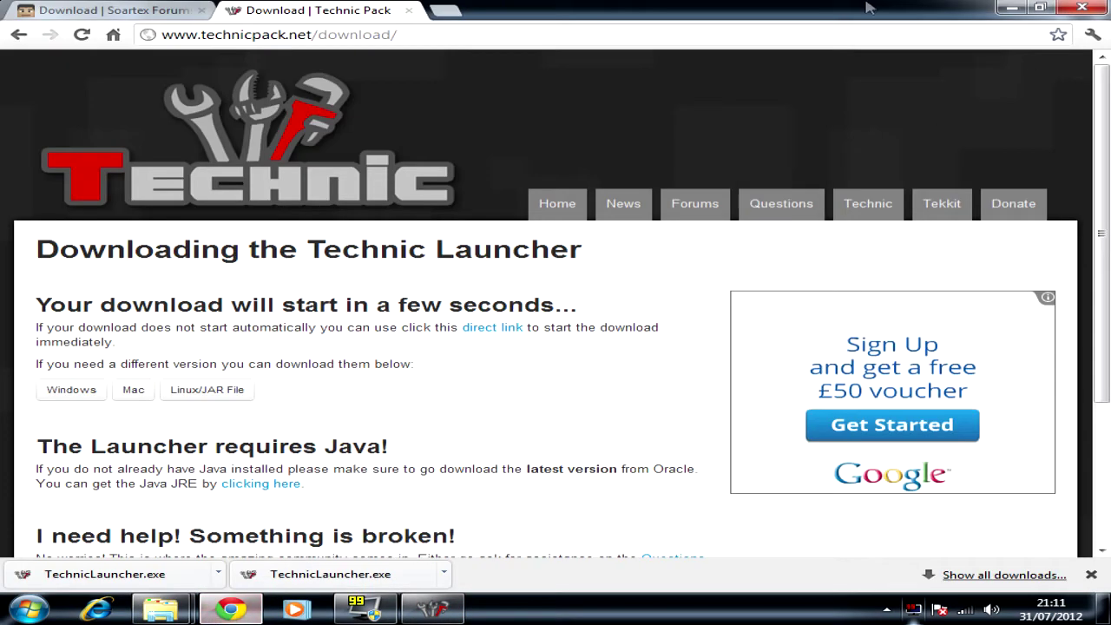
pyautogui.click(445, 10)
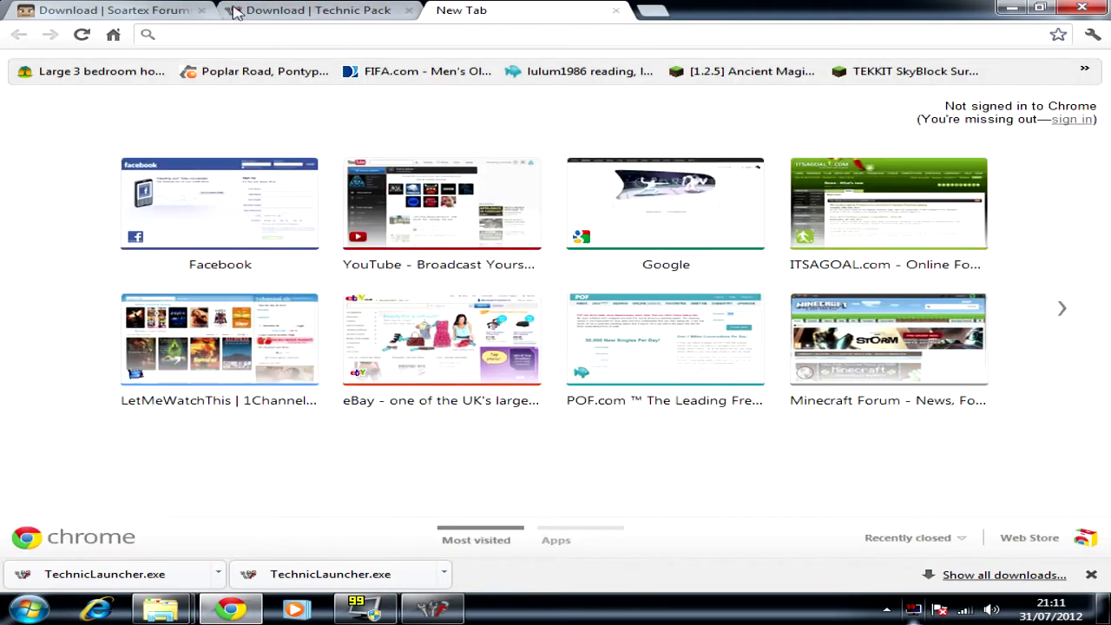
pyautogui.click(1083, 9)
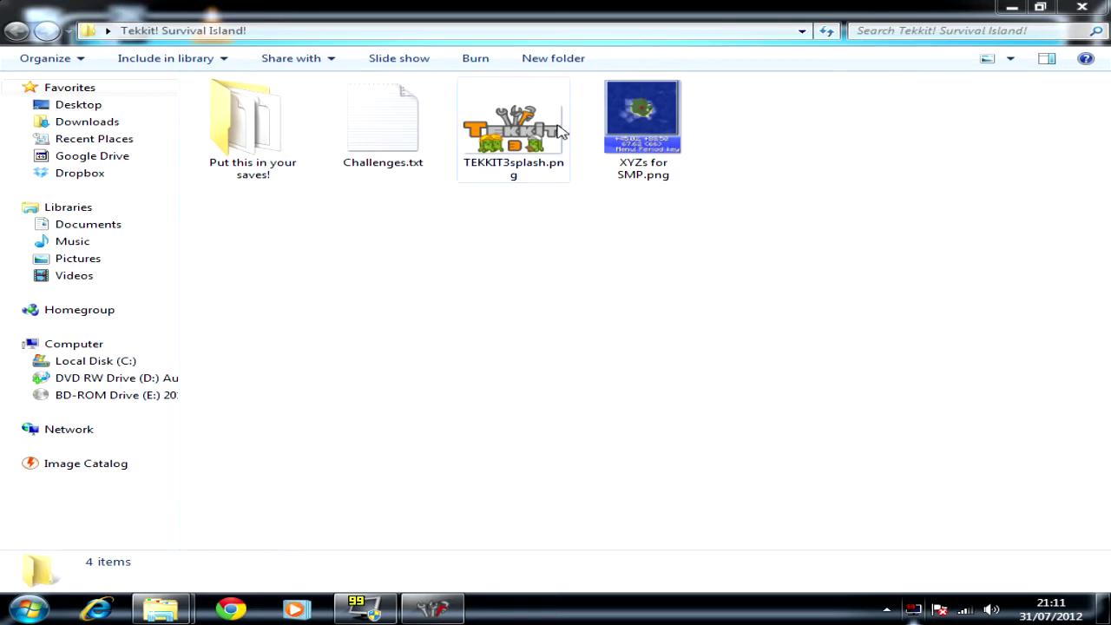
# - Rename the 'Put this in your saves!' folder to 'SURV ISLAND LP'
pyautogui.doubleClick(271, 121)
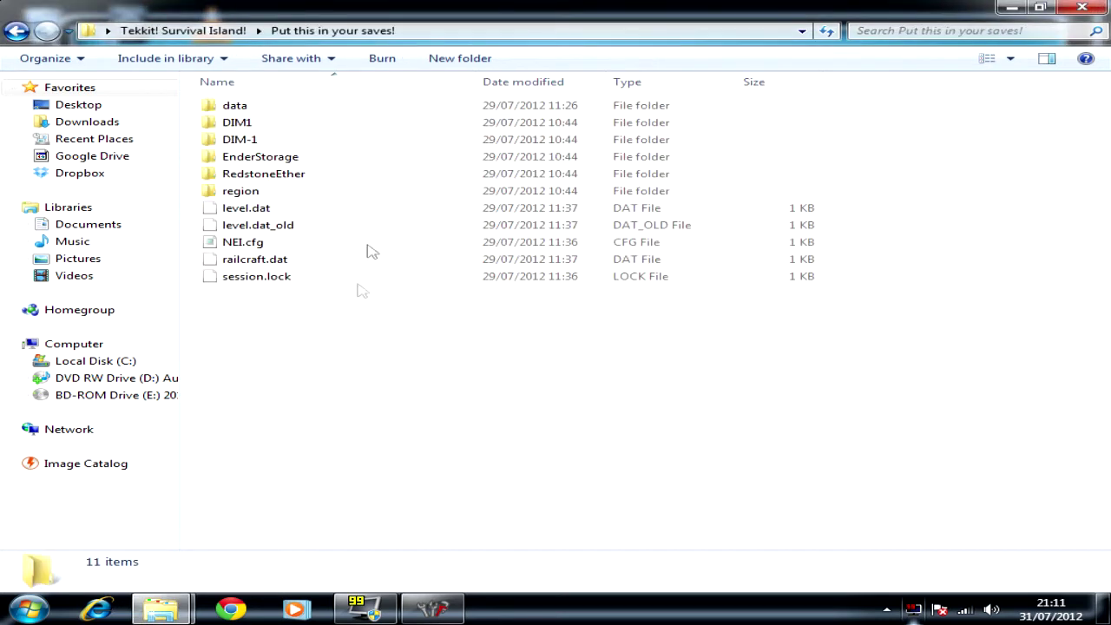
pyautogui.click(12, 30)
pyautogui.press('F2')
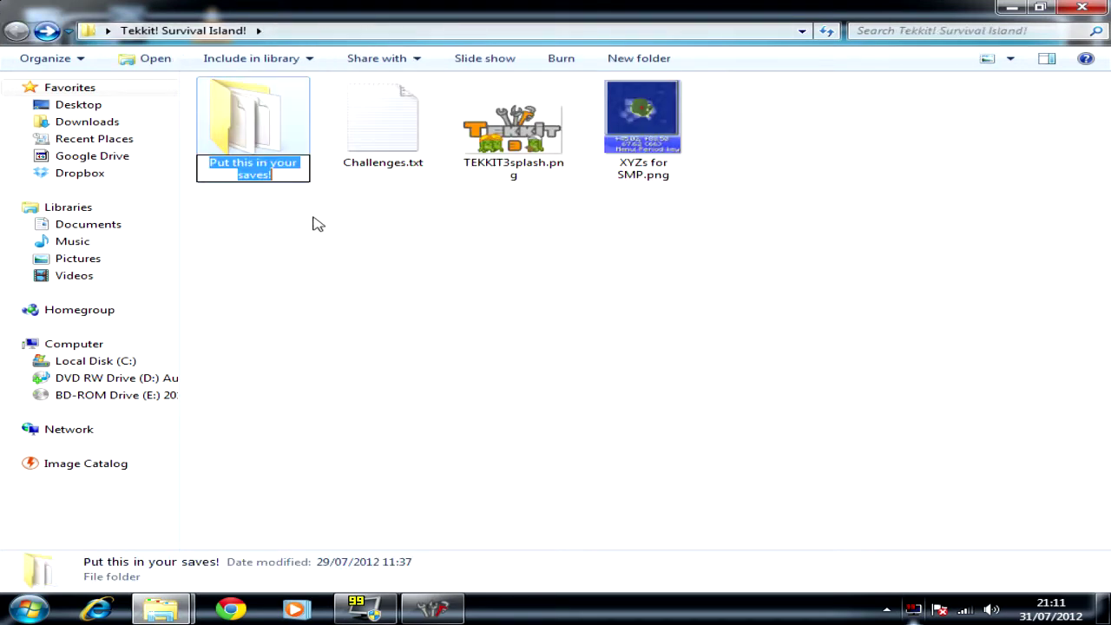
pyautogui.write('SURV')
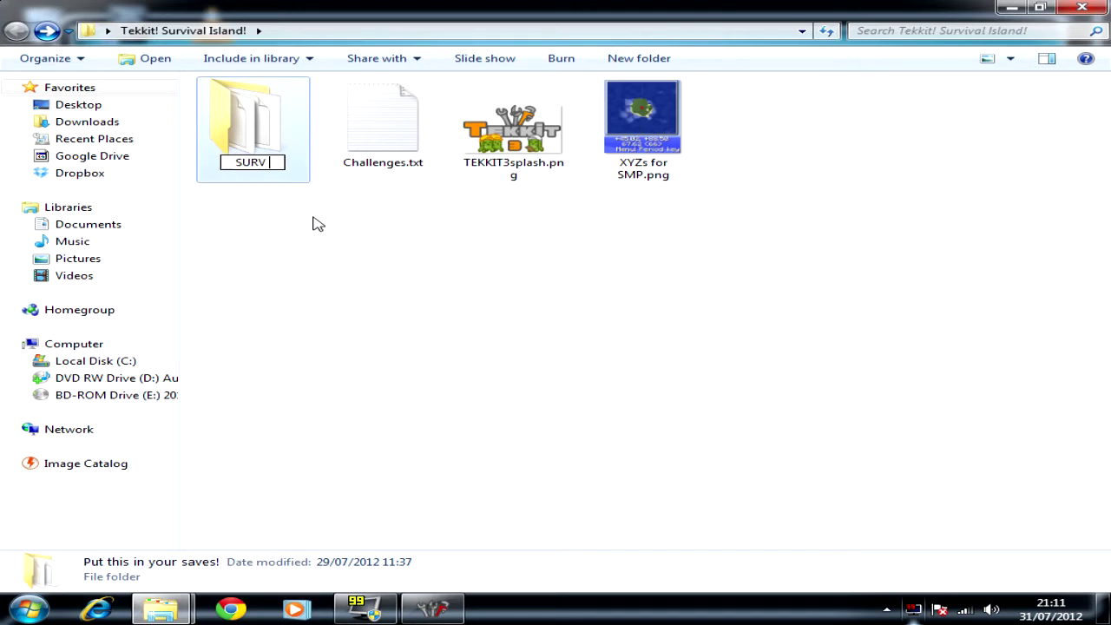
pyautogui.write(' ISLAND LP')
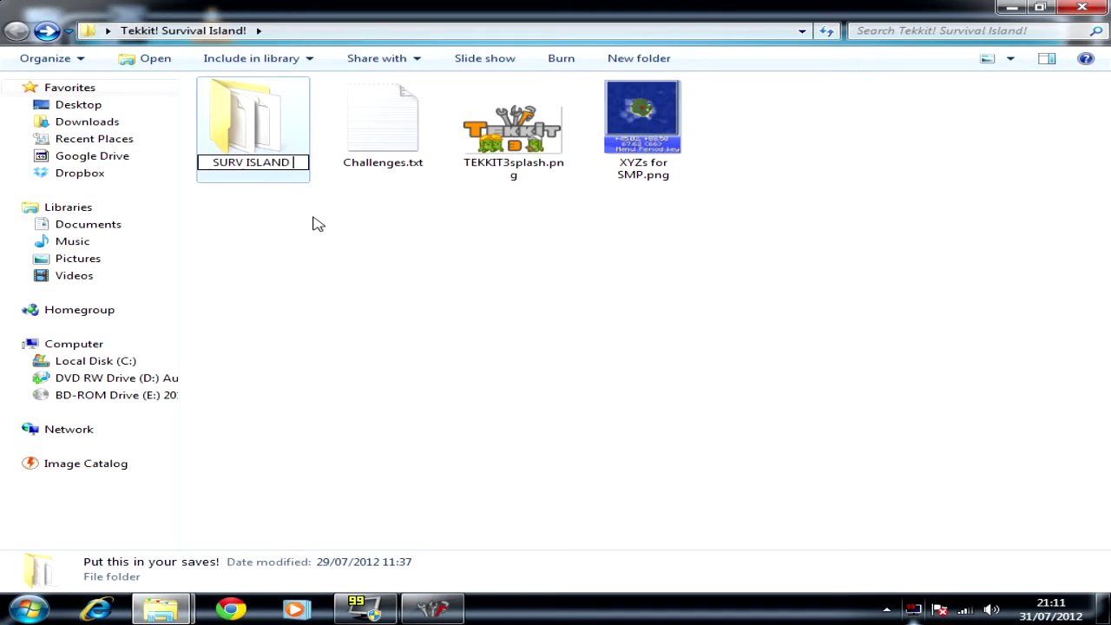
pyautogui.press('Return')
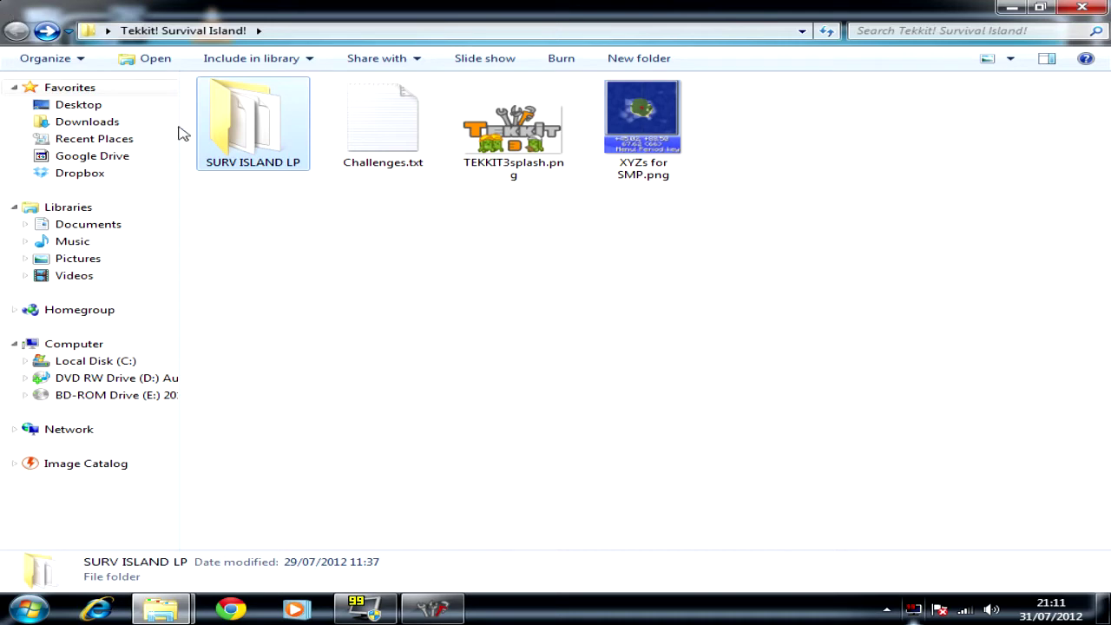
# - Copy the SURV ISLAND LP folder and minimize the Explorer window
pyautogui.rightClick(260, 117)
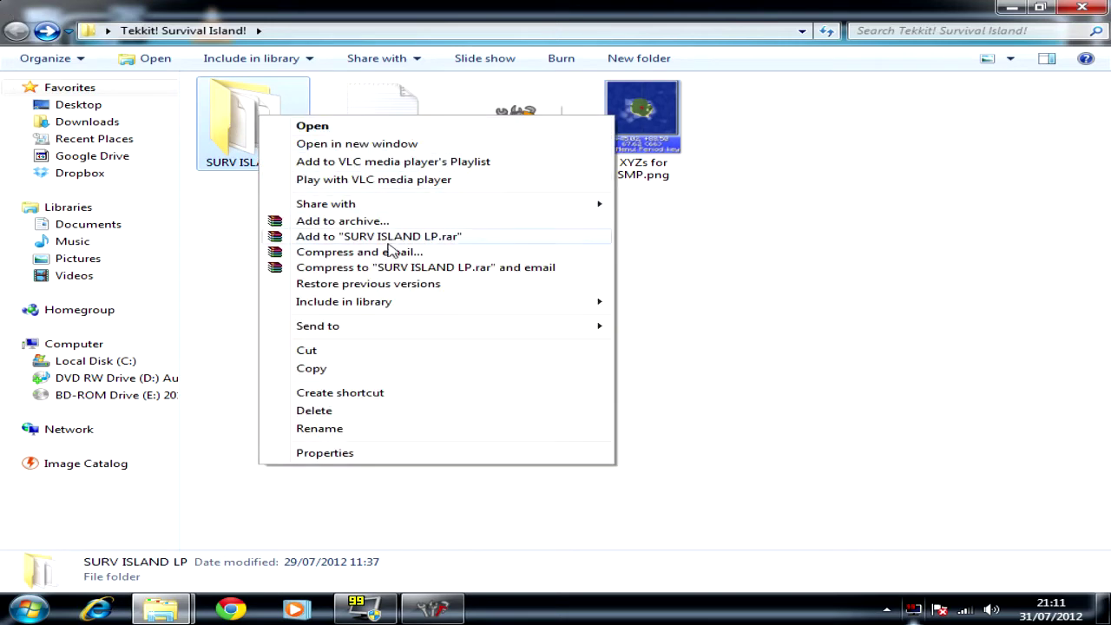
pyautogui.click(350, 372)
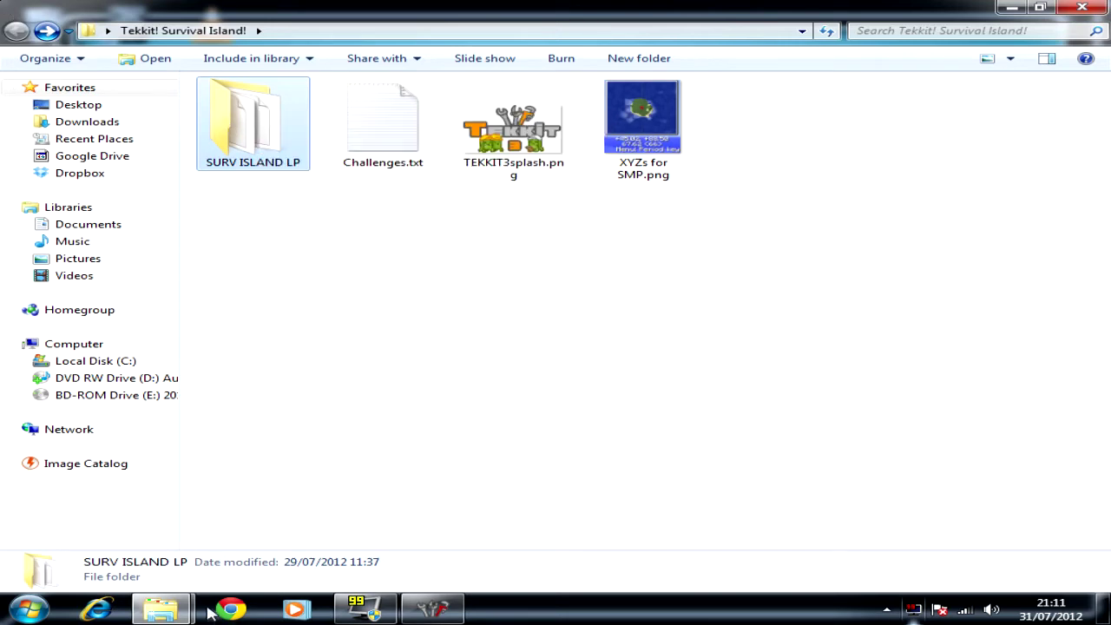
pyautogui.click(174, 610)
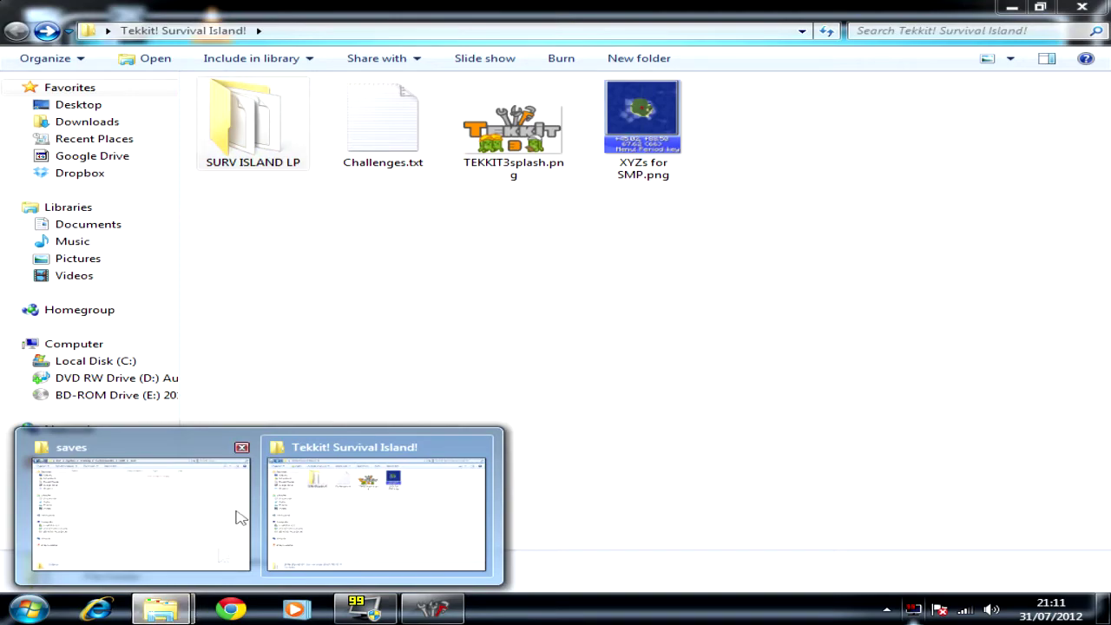
pyautogui.click(1011, 7)
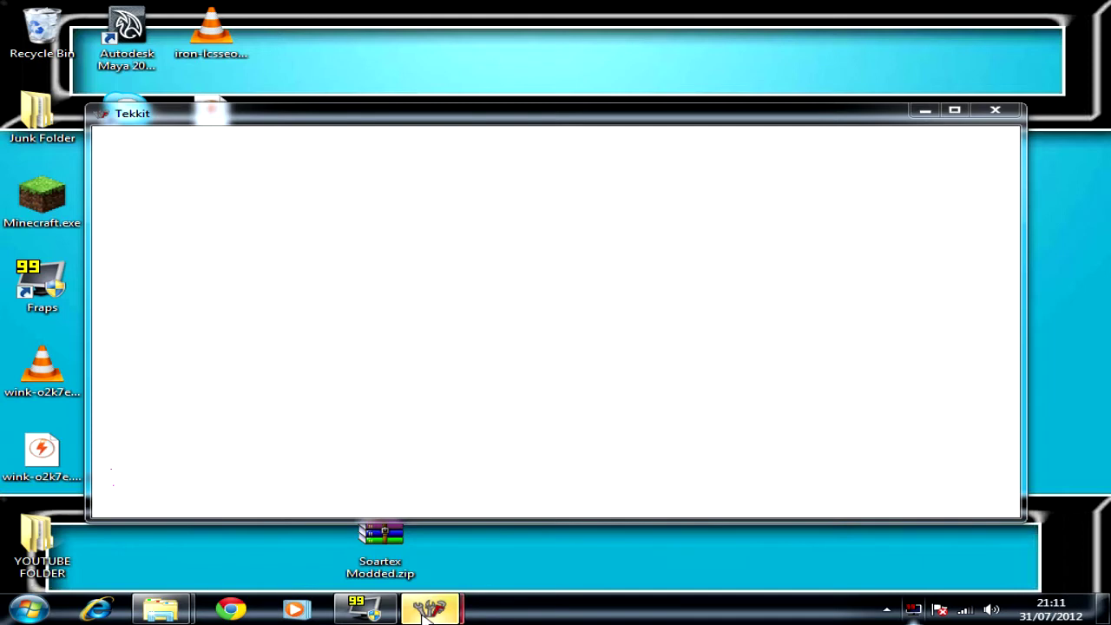
# - Check the loading Tekkit window, then return to the Tekkit! Survival Island! folder window
pyautogui.moveTo(430, 608)
pyautogui.click(606, 477)
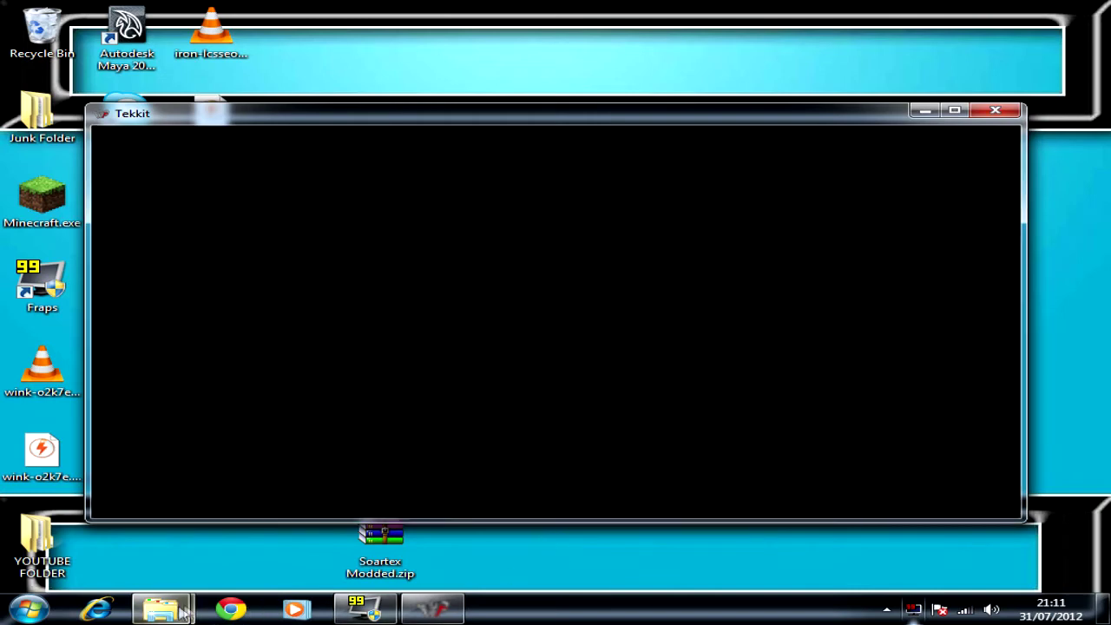
pyautogui.moveTo(160, 608)
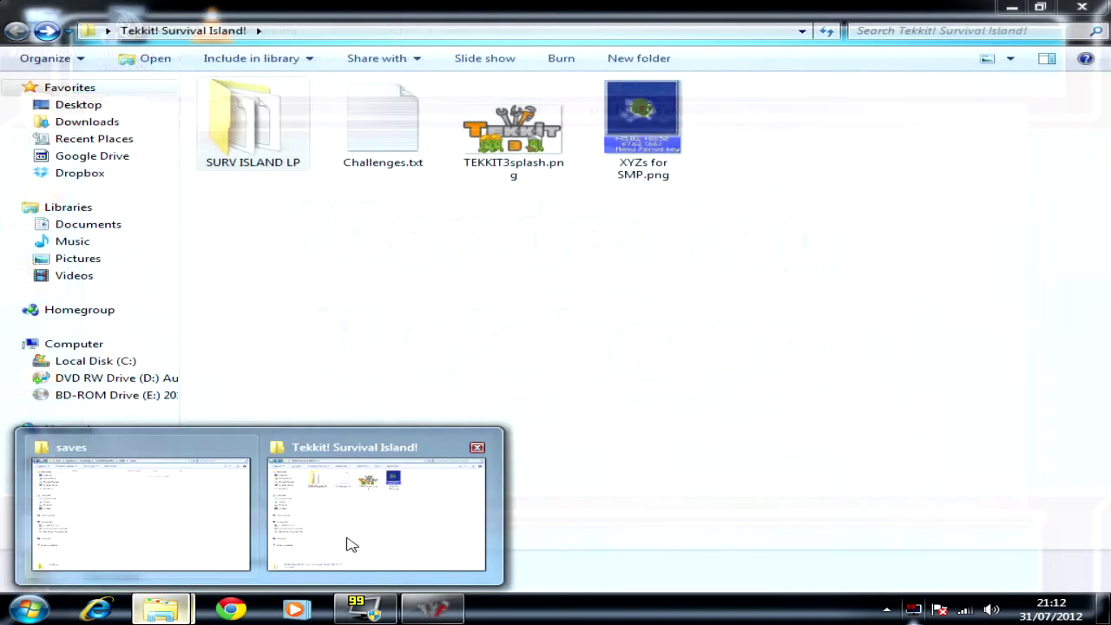
pyautogui.click(348, 541)
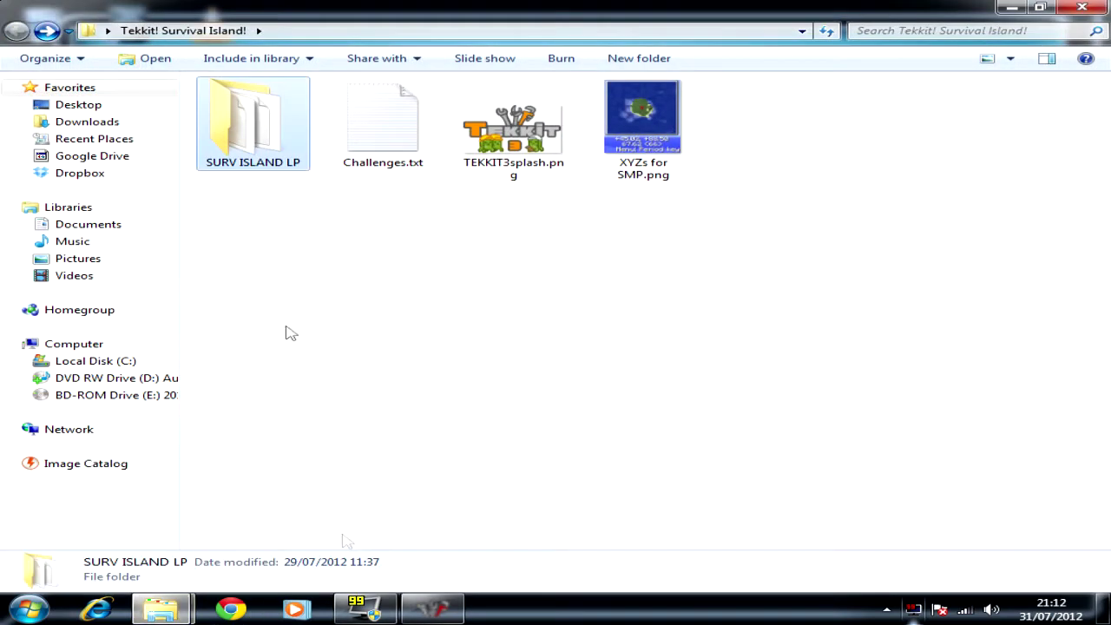
# - Open .techniclauncher in AppData\Roaming via %appdata%, check on Tekkit, then close that folder window
pyautogui.press('super+r')
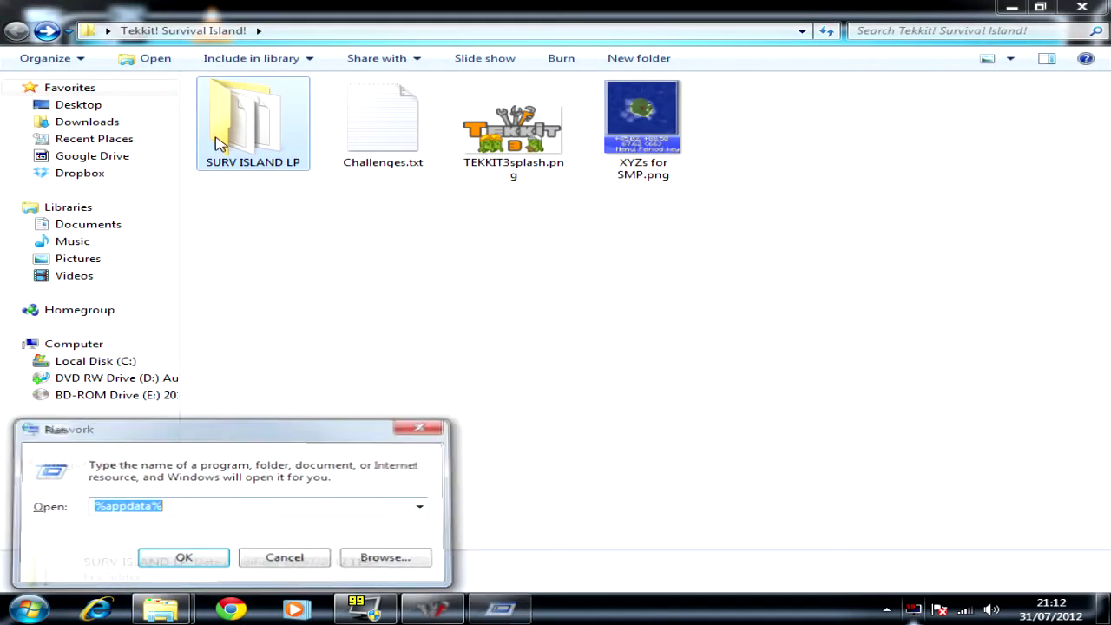
pyautogui.press('Return')
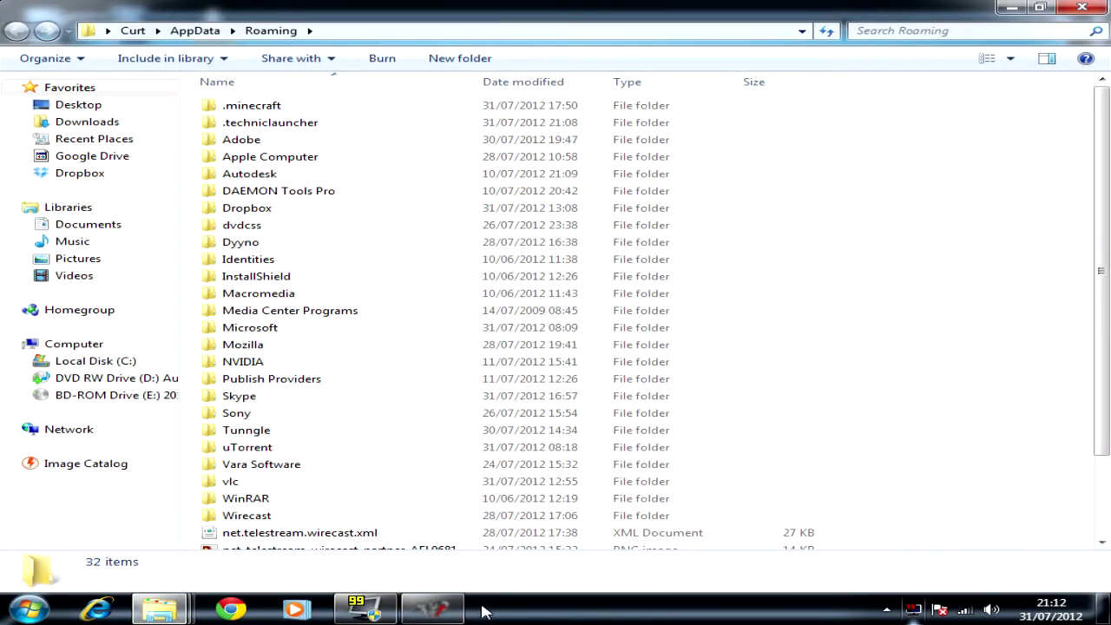
pyautogui.doubleClick(318, 122)
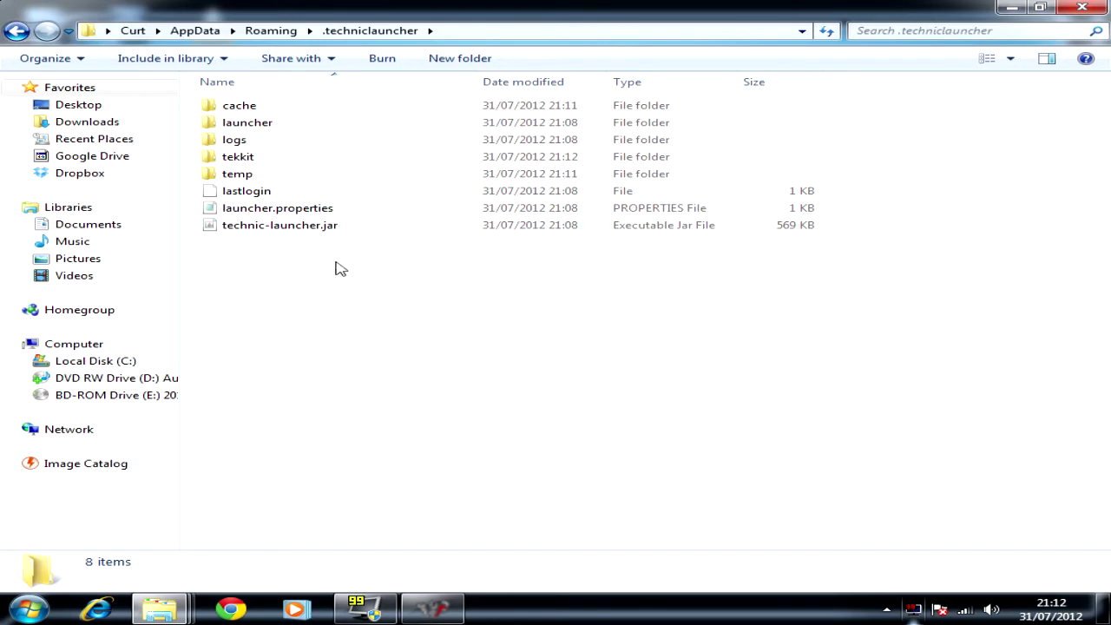
pyautogui.click(309, 228)
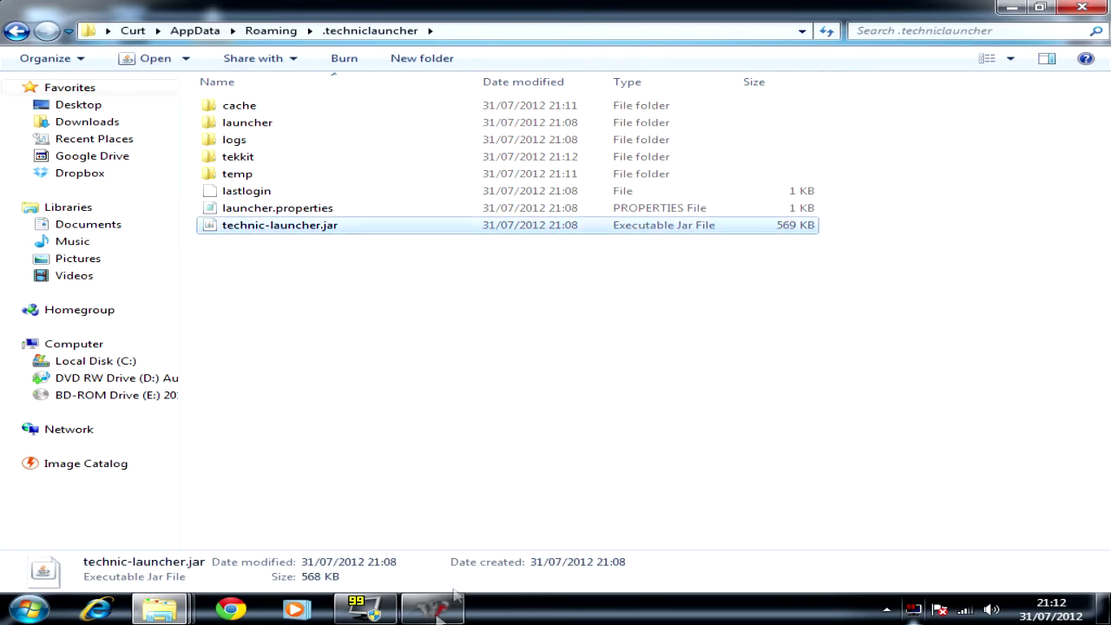
pyautogui.click(440, 618)
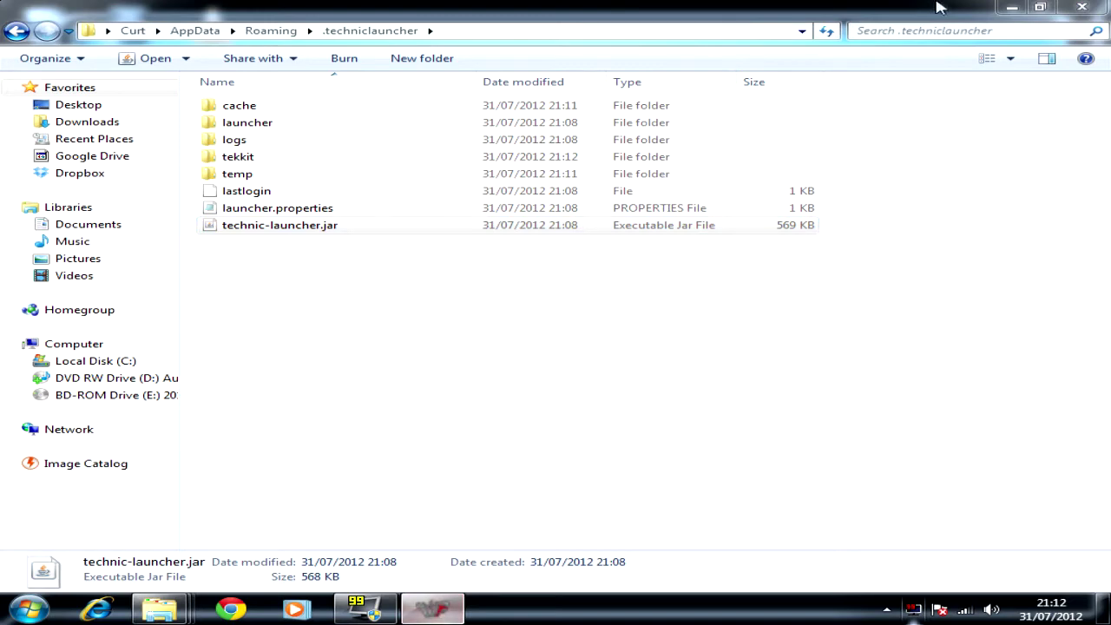
pyautogui.click(1099, 13)
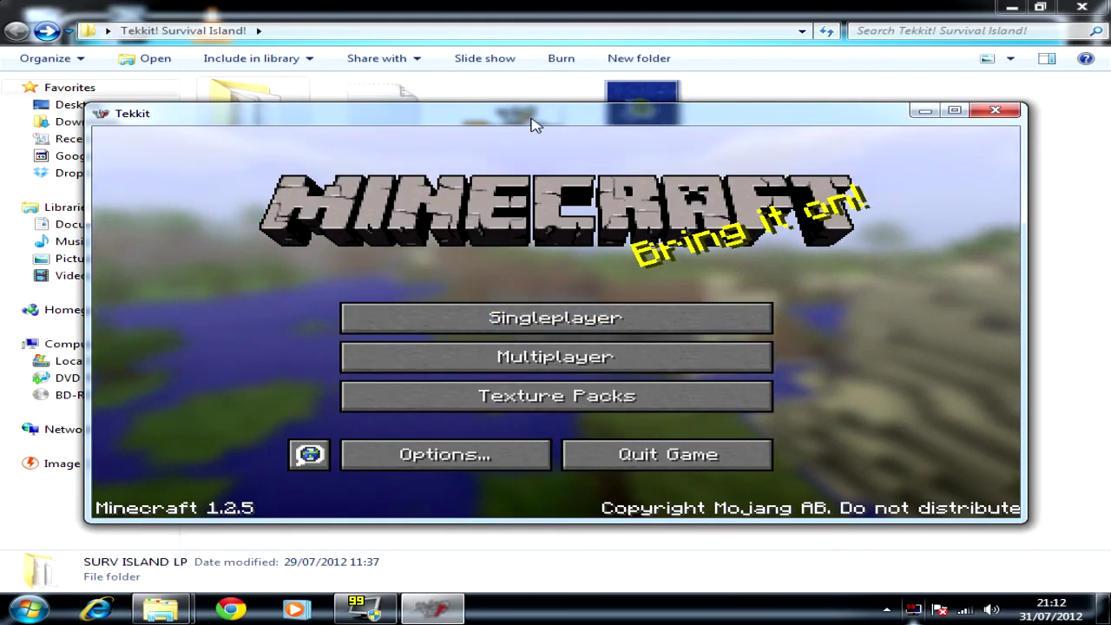
# - Press F11 and bring up the context menu of the empty tekkit saves folder
pyautogui.press('F11')
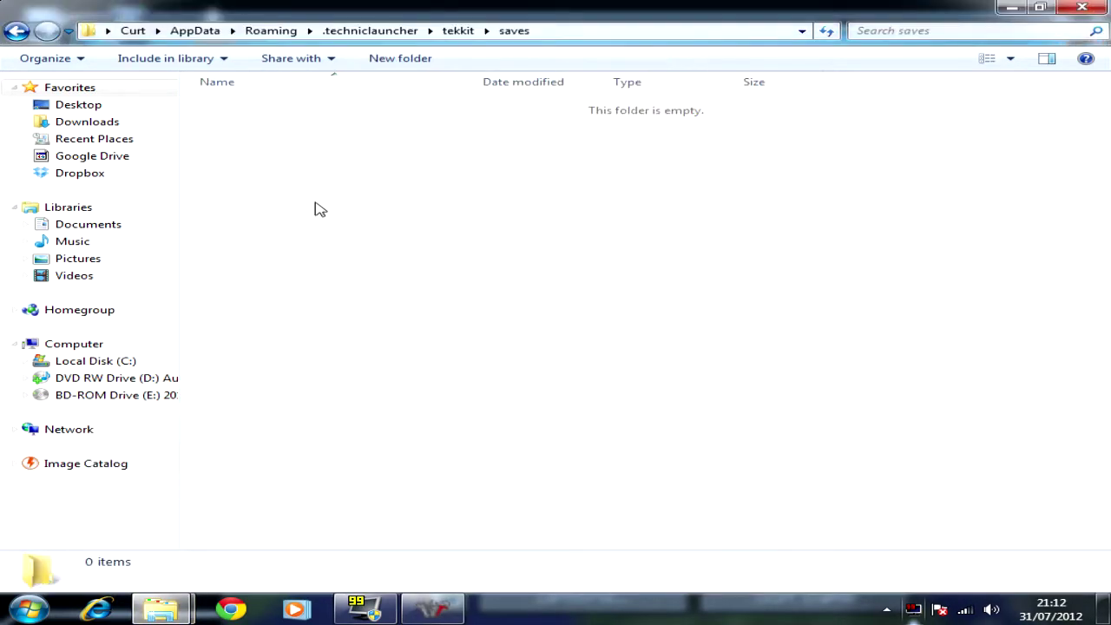
pyautogui.rightClick(317, 210)
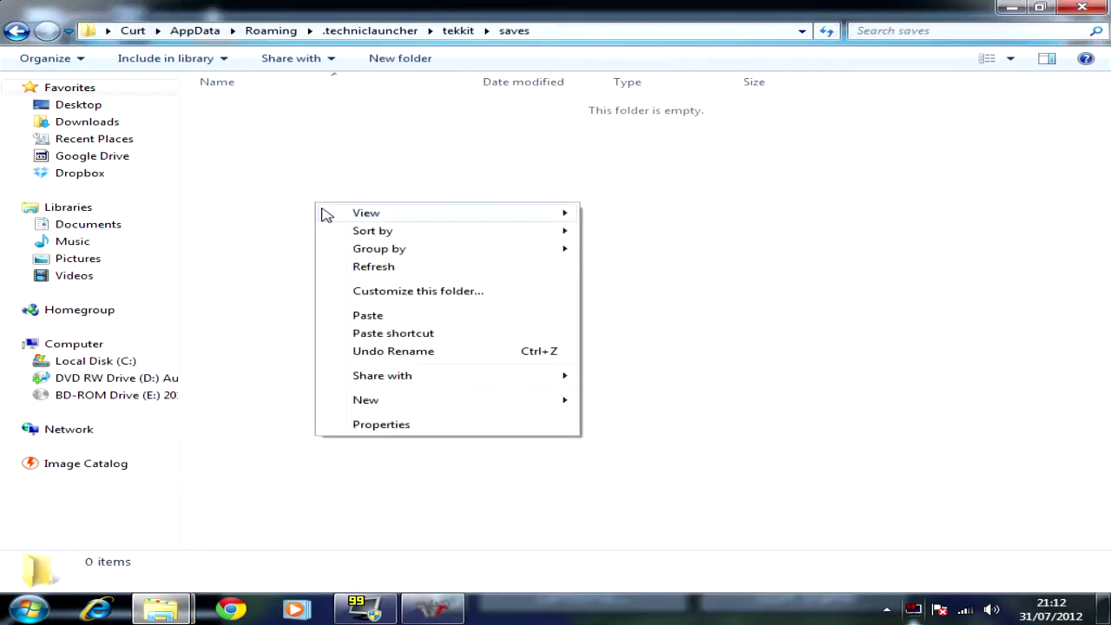
# - Paste SURV ISLAND LP into saves and check that Tekkit's Singleplayer list shows Tekkit Survival Island!
pyautogui.click(403, 321)
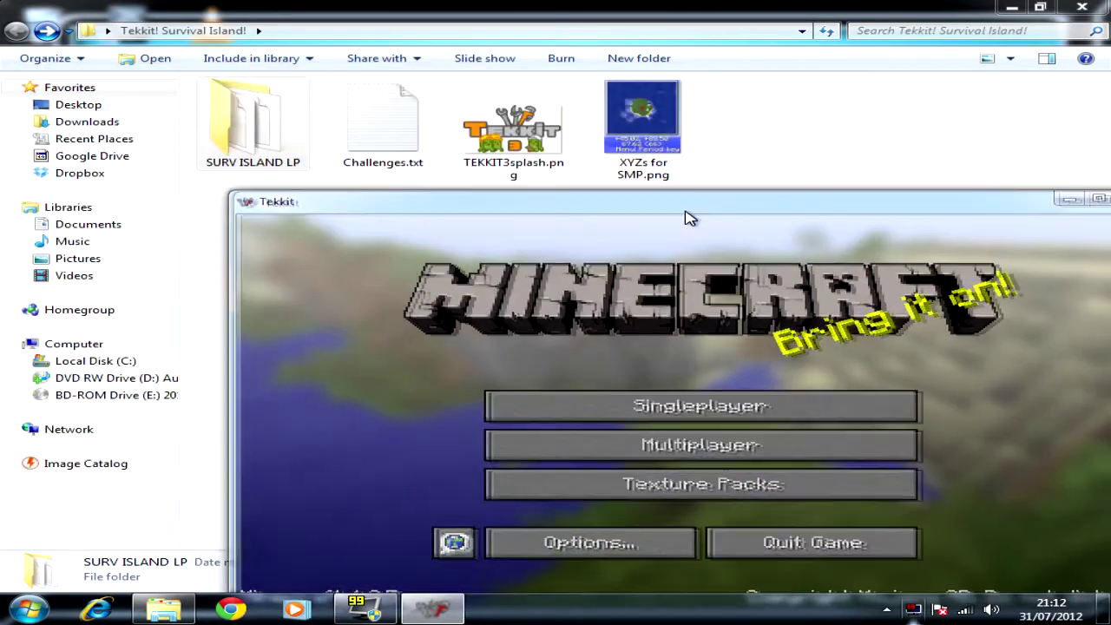
pyautogui.moveTo(690, 218); pyautogui.dragTo(590, 92)
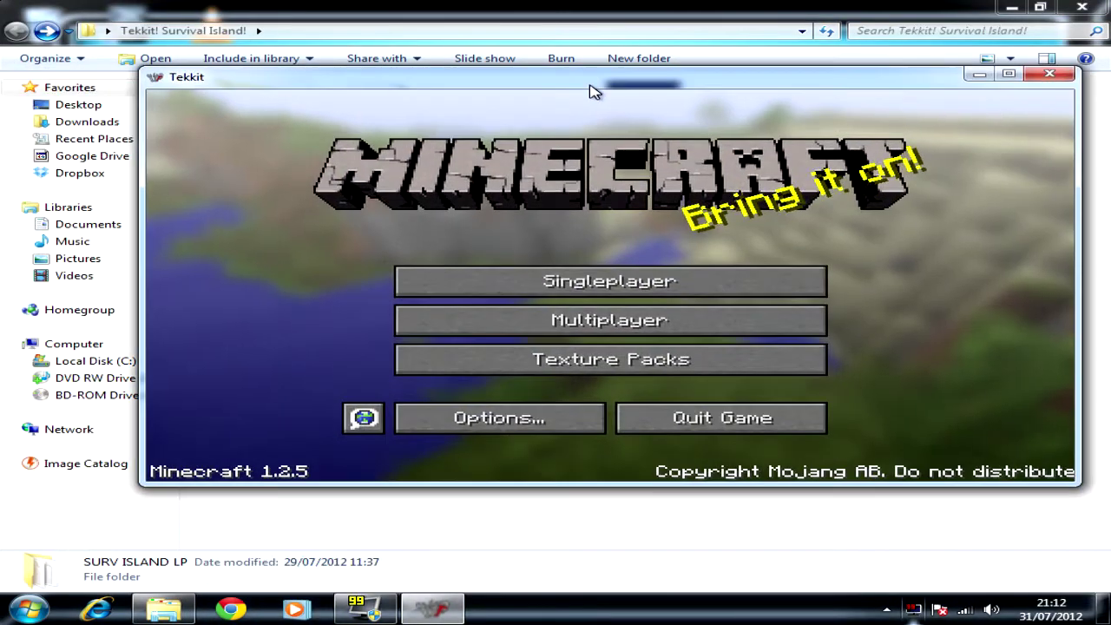
pyautogui.click(631, 291)
pyautogui.click(512, 258)
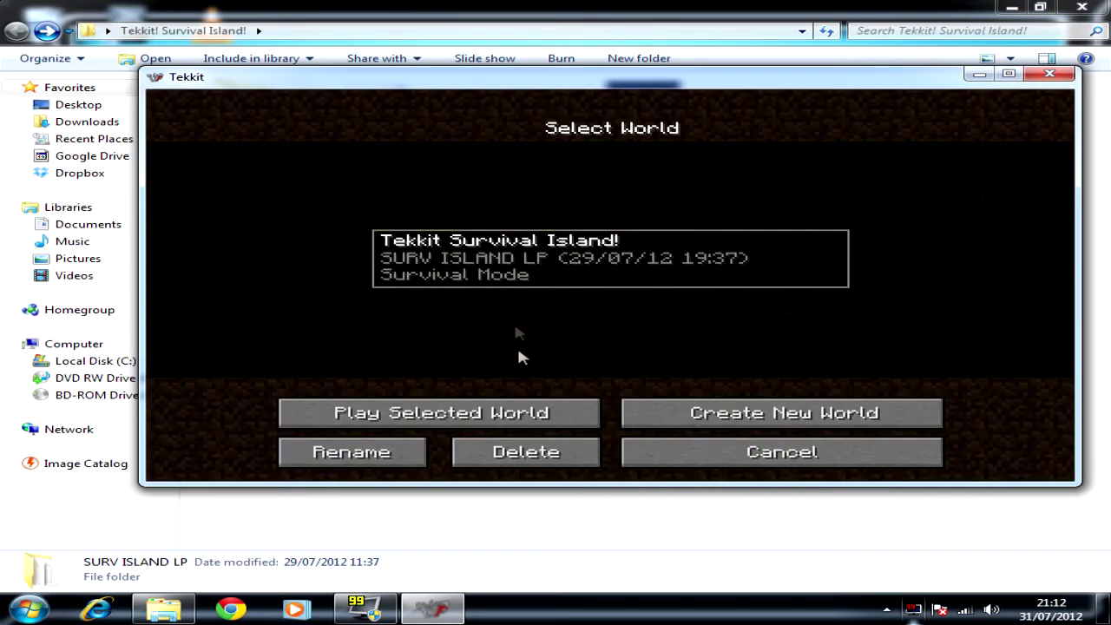
pyautogui.click(781, 458)
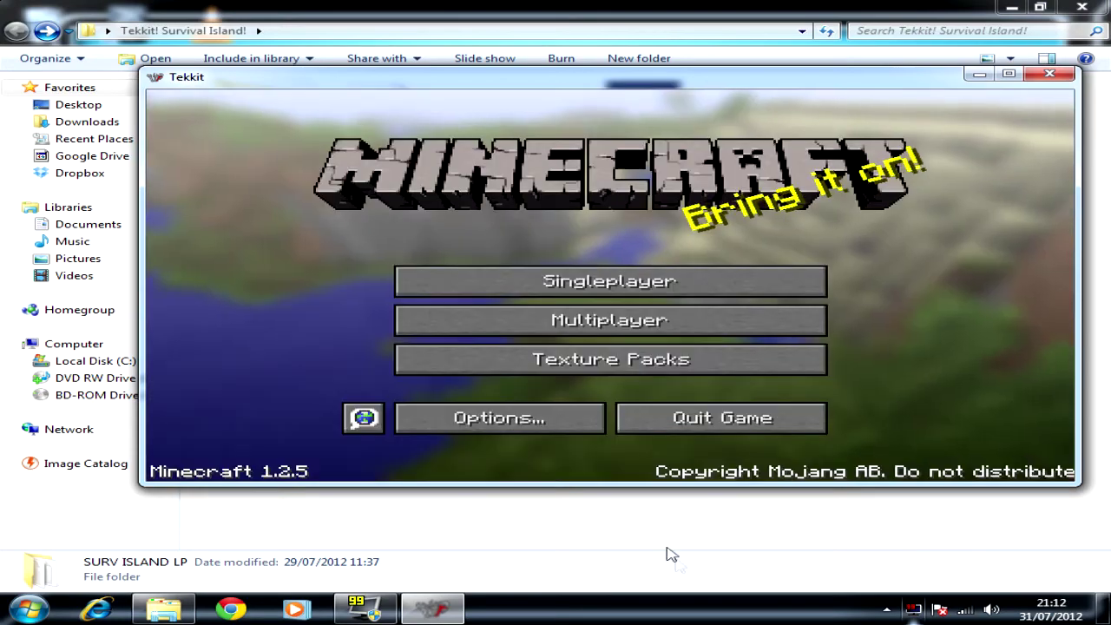
# - Leave Video Settings and Options for the main menu, minimise Tekkit and close the Survival Island folder
pyautogui.click(466, 419)
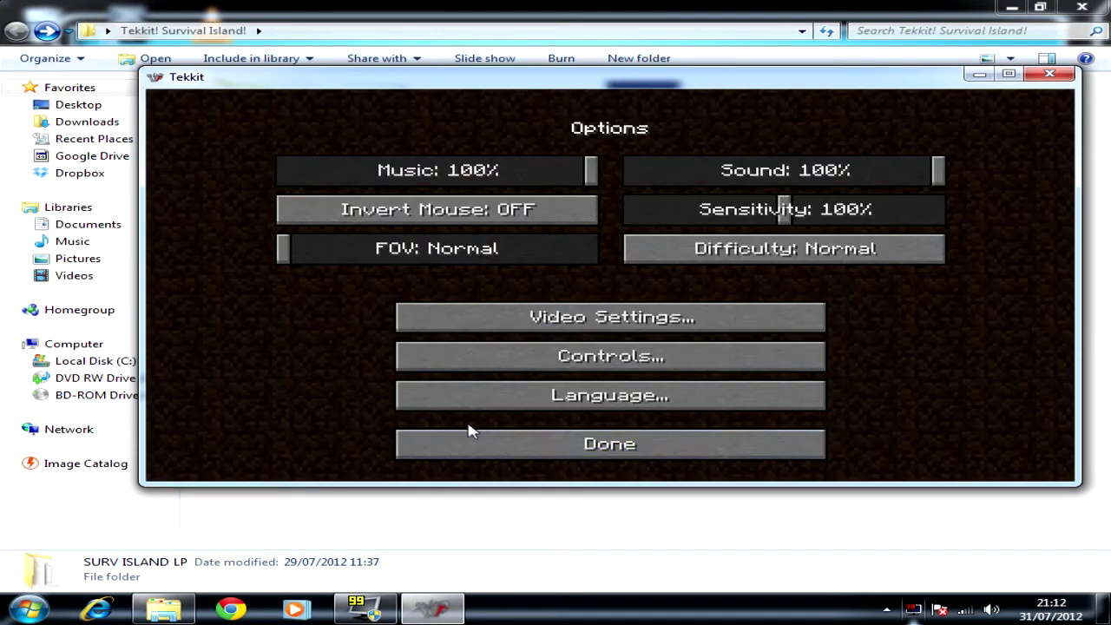
pyautogui.click(638, 320)
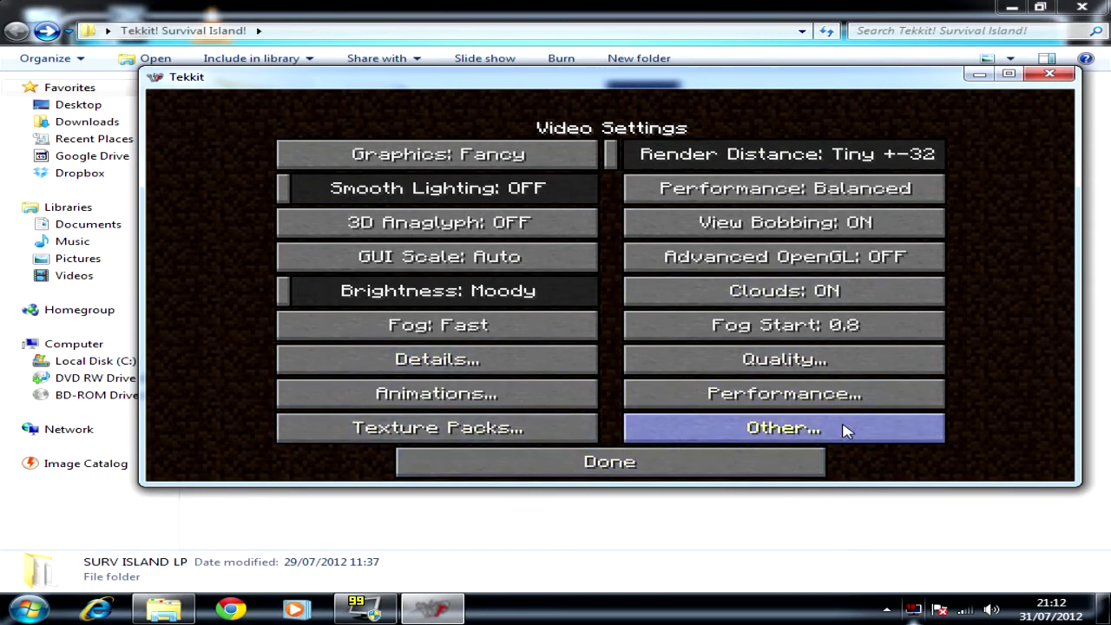
pyautogui.click(560, 466)
pyautogui.click(643, 448)
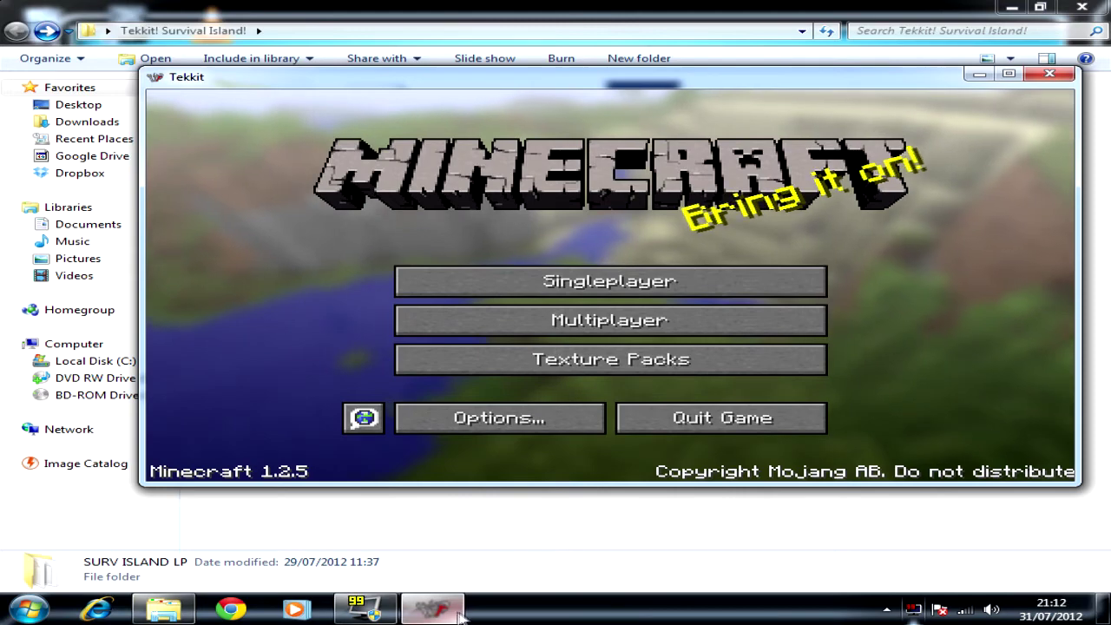
pyautogui.click(976, 75)
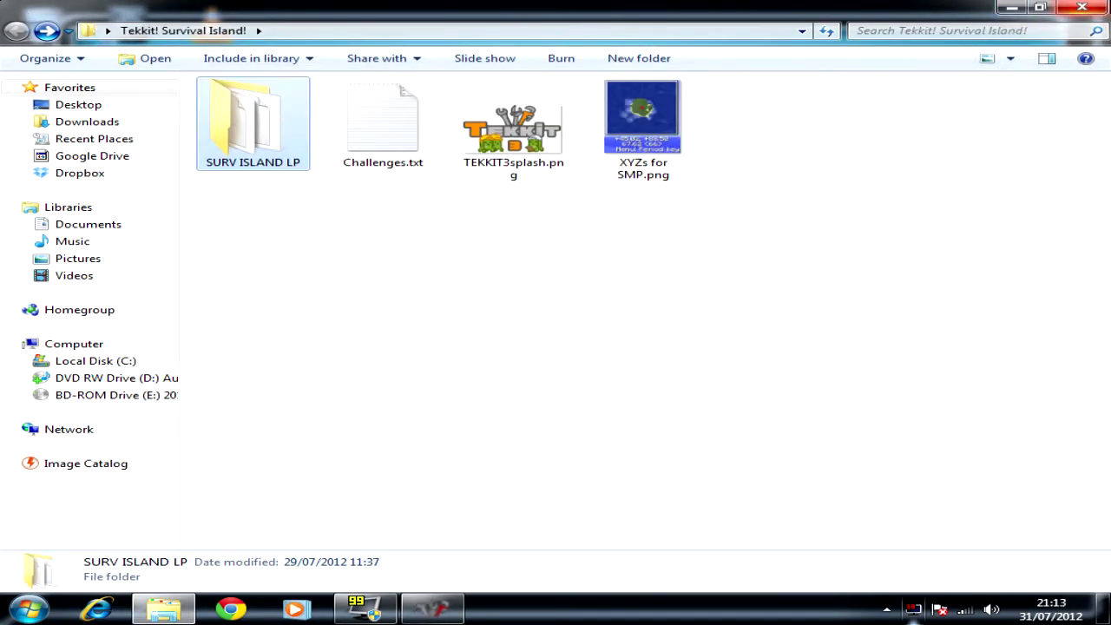
pyautogui.click(1108, 5)
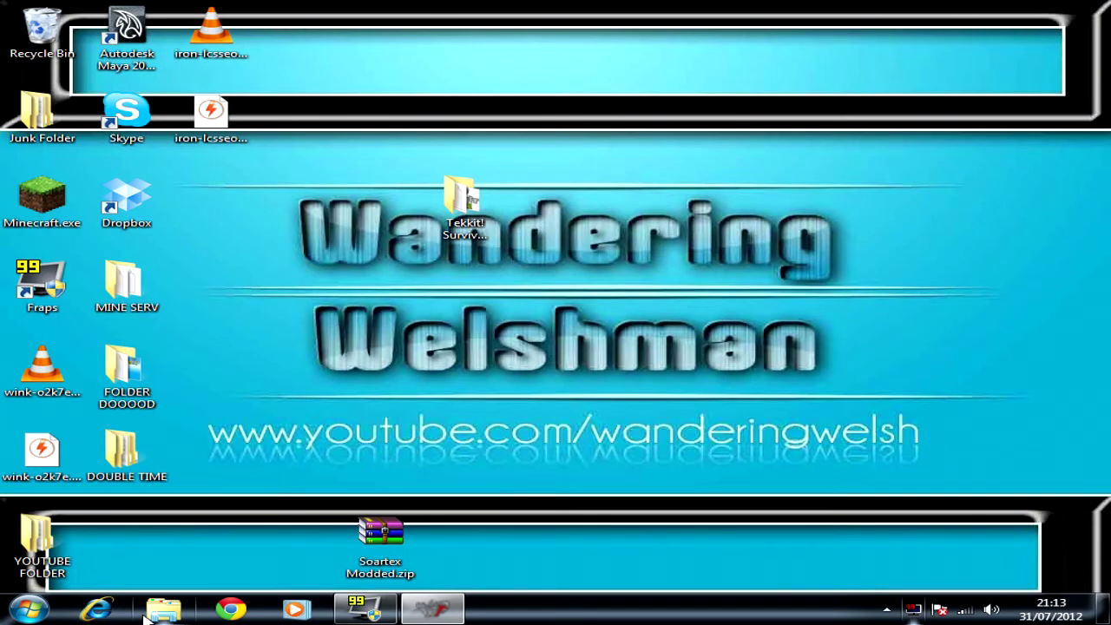
# - Run %appdata%, browse to .techniclauncher > tekkit > texturepacks, then minimise the window
pyautogui.press('super+r')
pyautogui.press('Return')
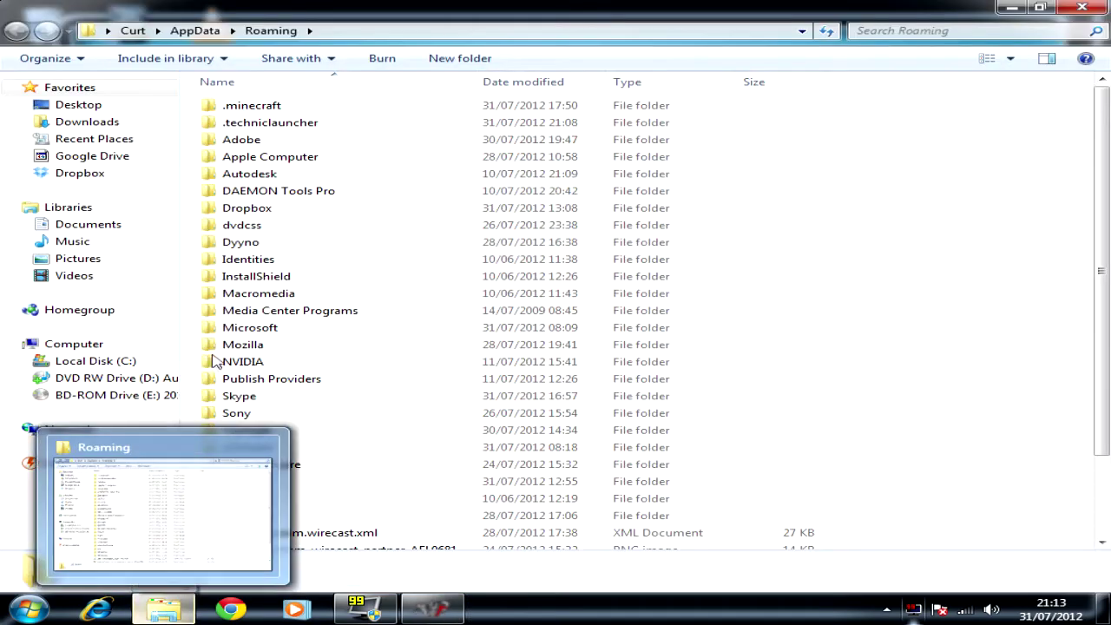
pyautogui.doubleClick(298, 125)
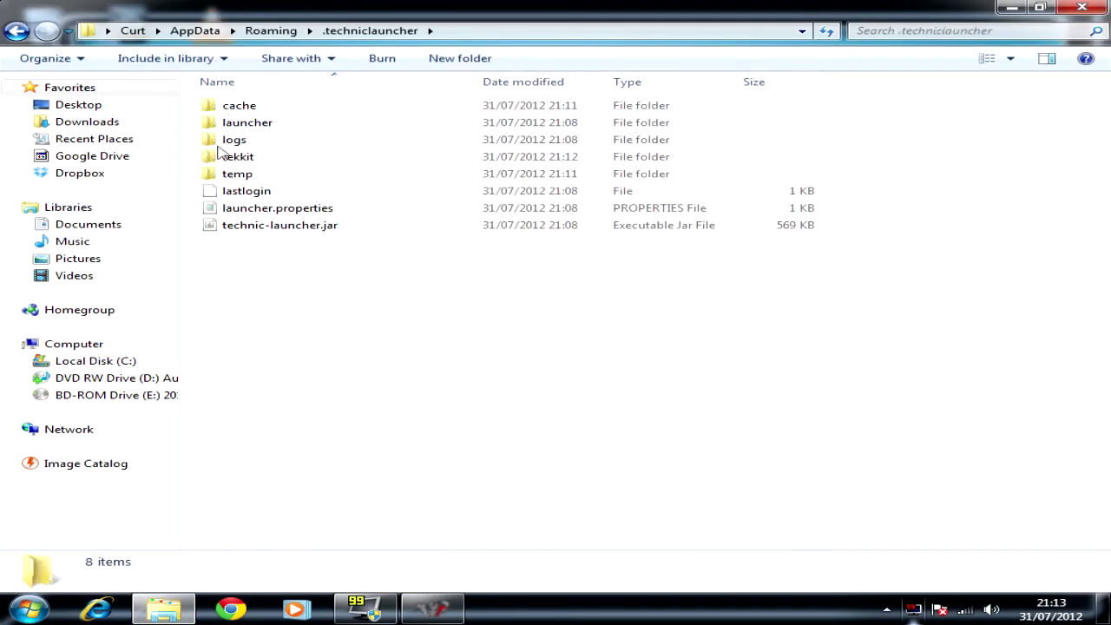
pyautogui.doubleClick(270, 156)
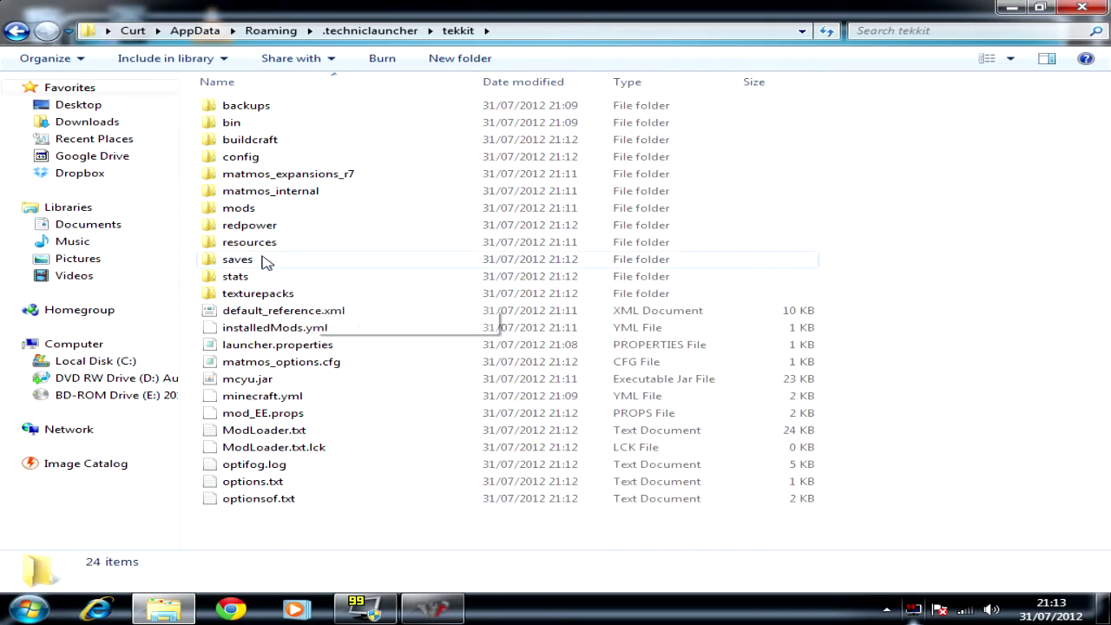
pyautogui.doubleClick(276, 294)
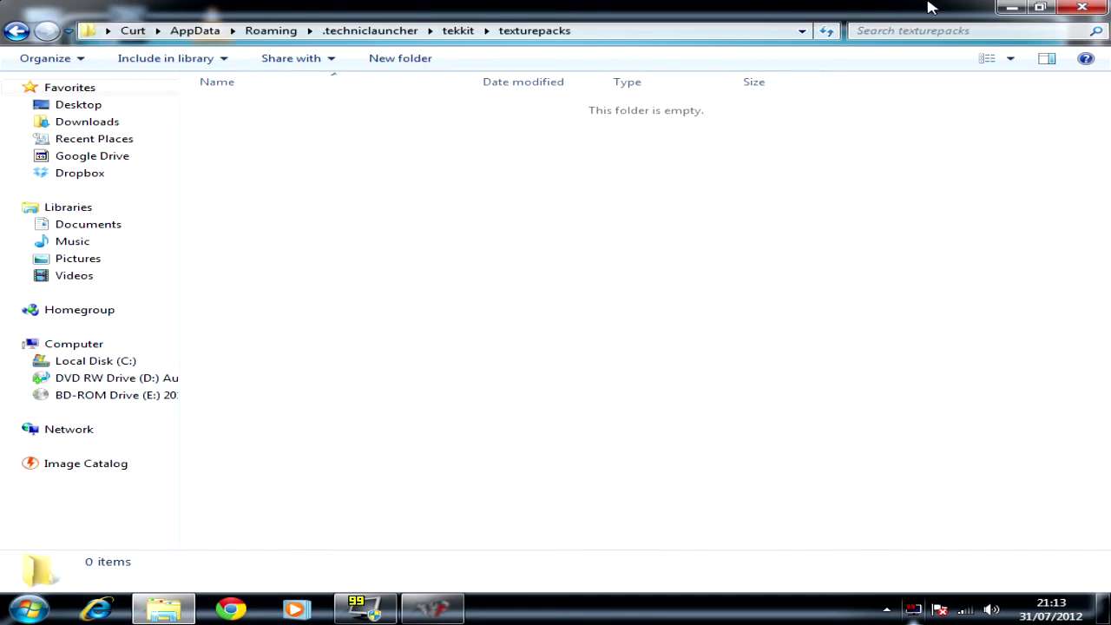
pyautogui.click(1012, 8)
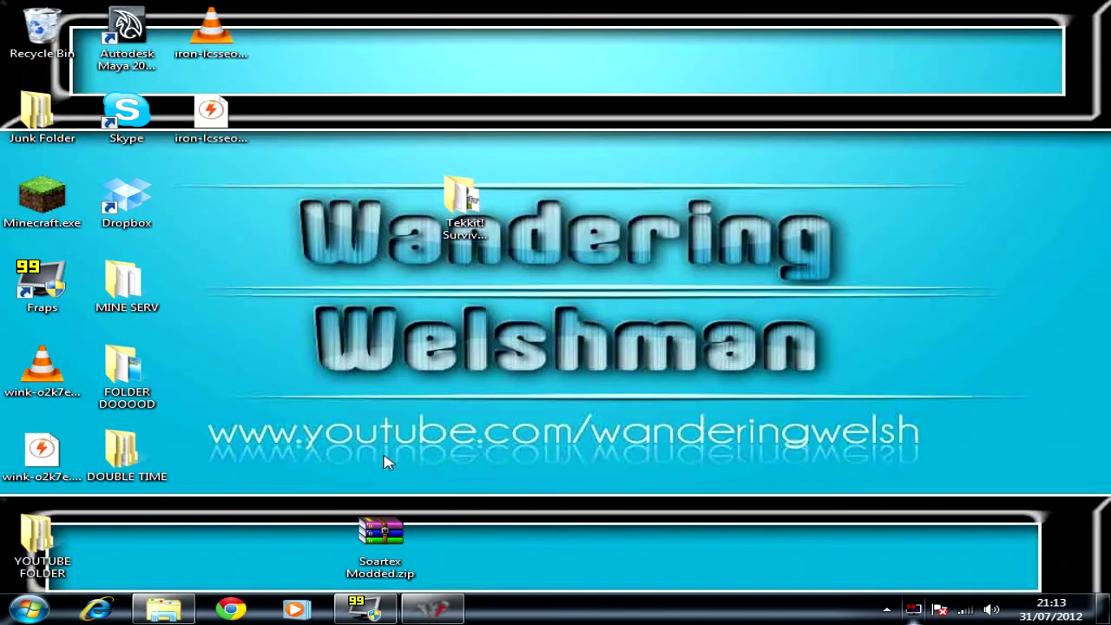
# - Drag Soartex Modded.zip from the desktop into the texturepacks folder, then close that window
pyautogui.moveTo(388, 540); pyautogui.dragTo(340, 301)
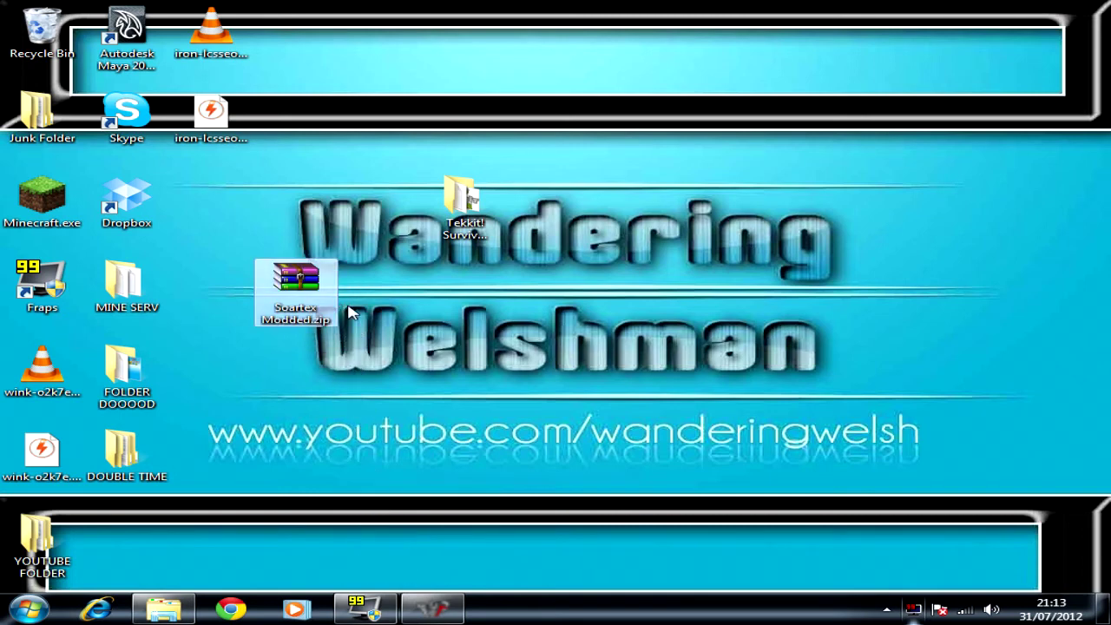
pyautogui.moveTo(376, 224); pyautogui.dragTo(198, 404)
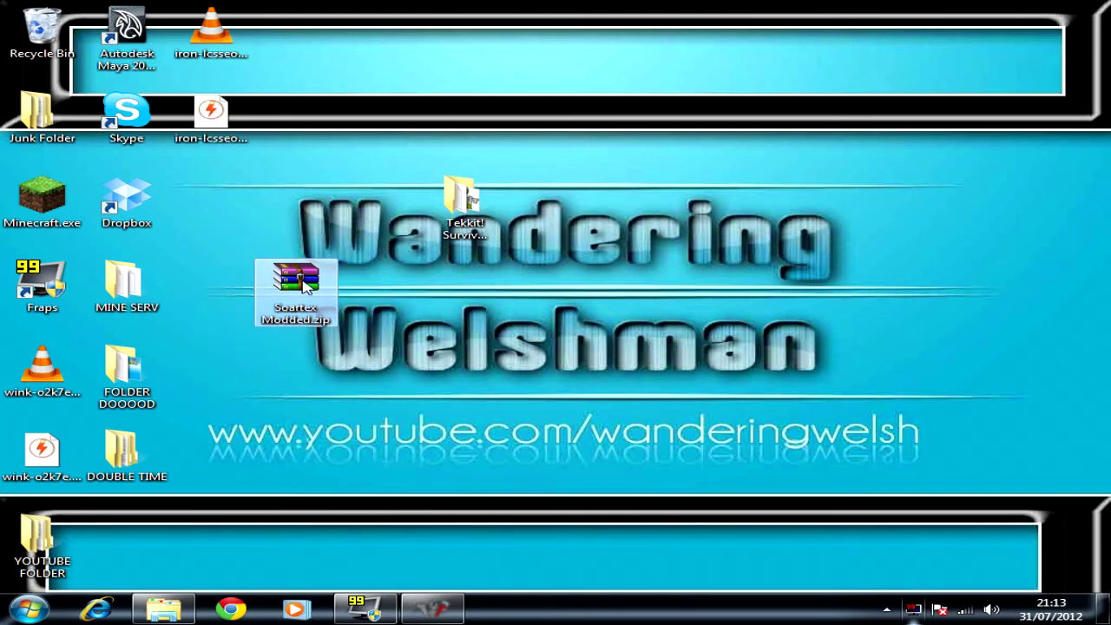
pyautogui.moveTo(305, 287)
pyautogui.mouseDown()
pyautogui.moveTo(402, 476)
pyautogui.moveTo(230, 514)
pyautogui.moveTo(122, 618)
pyautogui.moveTo(252, 618)
pyautogui.moveTo(161, 618)
pyautogui.moveTo(487, 208)
pyautogui.mouseUp()
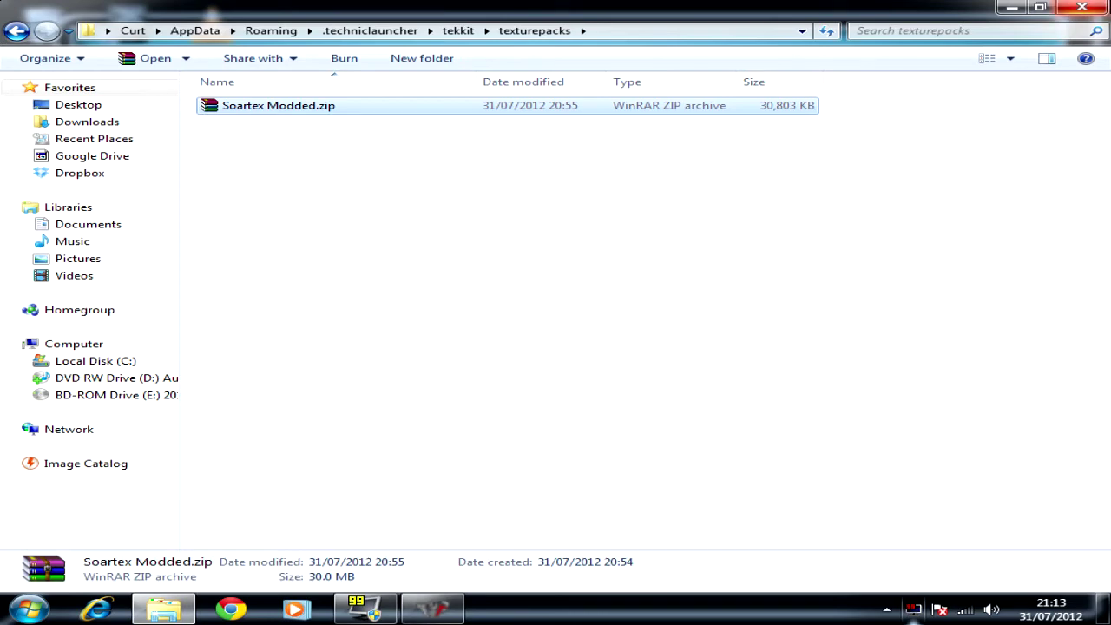
pyautogui.click(1103, 16)
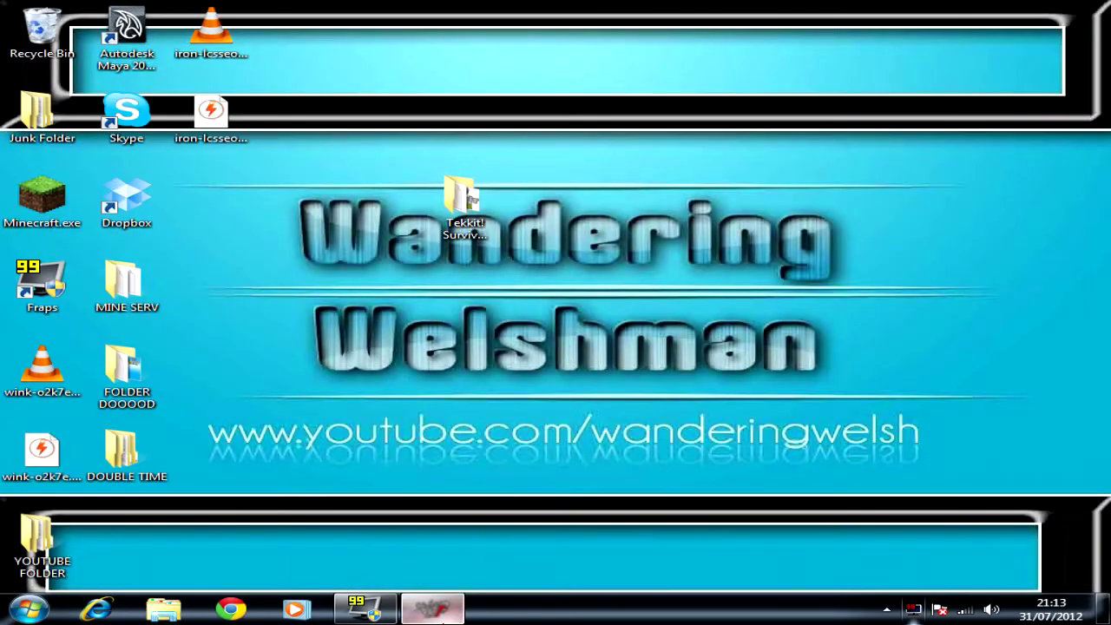
# - Restore and maximise Tekkit, select the Soartex Modded.zip texture pack, and return to the main menu
pyautogui.click(443, 617)
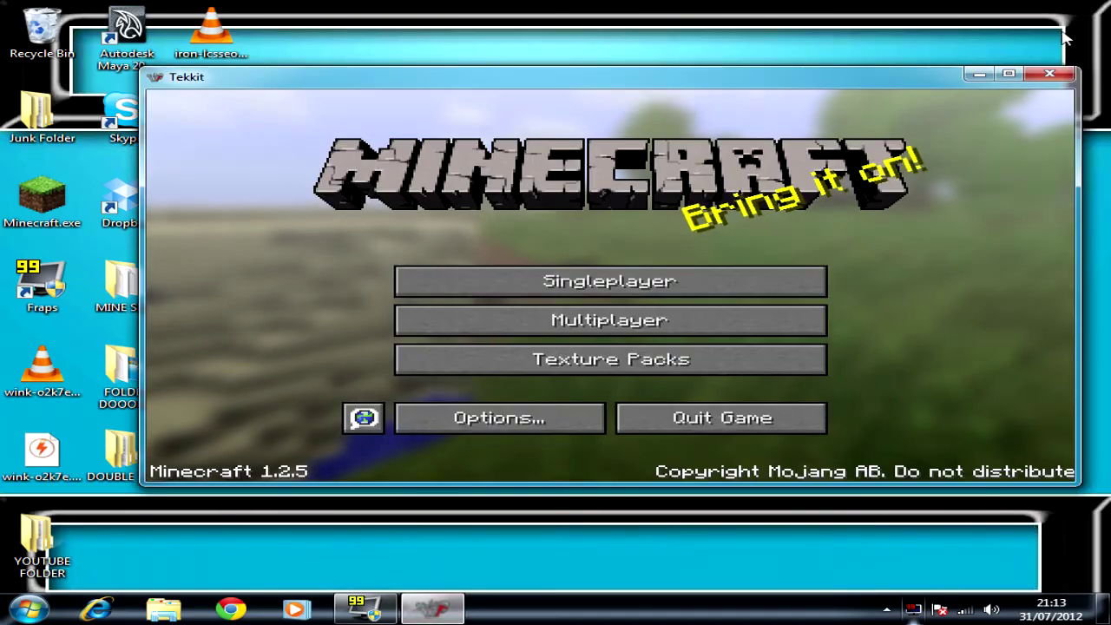
pyautogui.click(1010, 77)
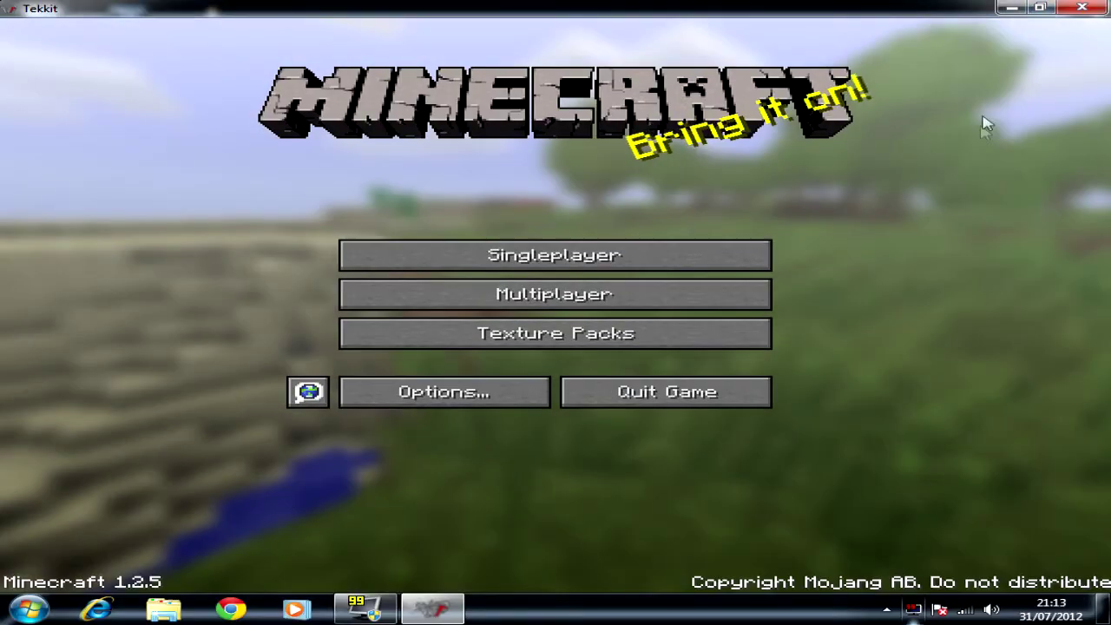
pyautogui.click(529, 337)
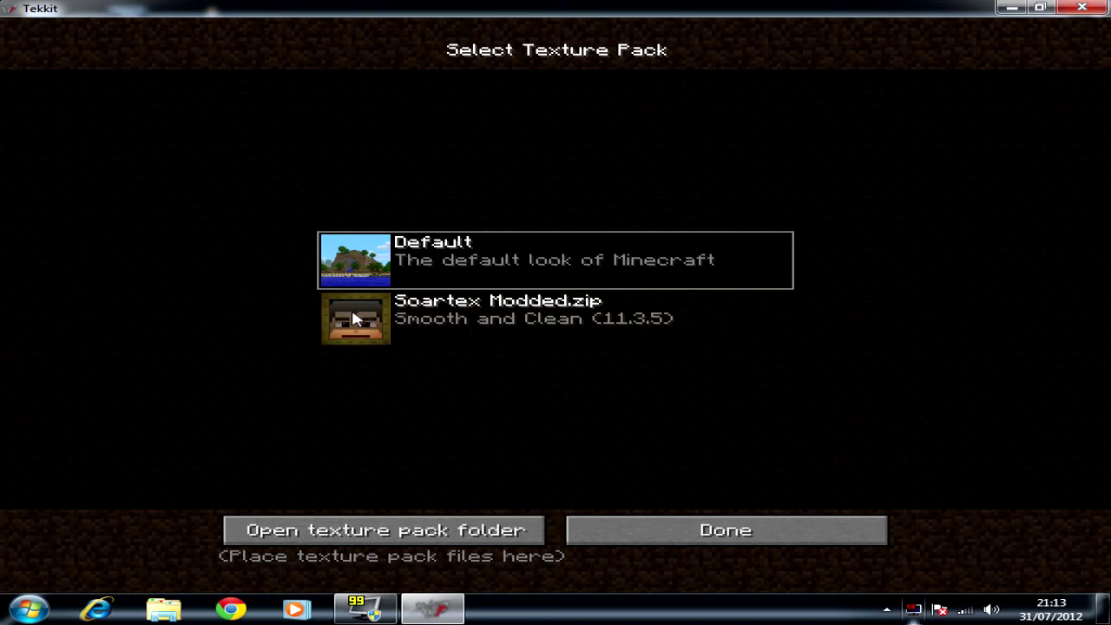
pyautogui.click(268, 325)
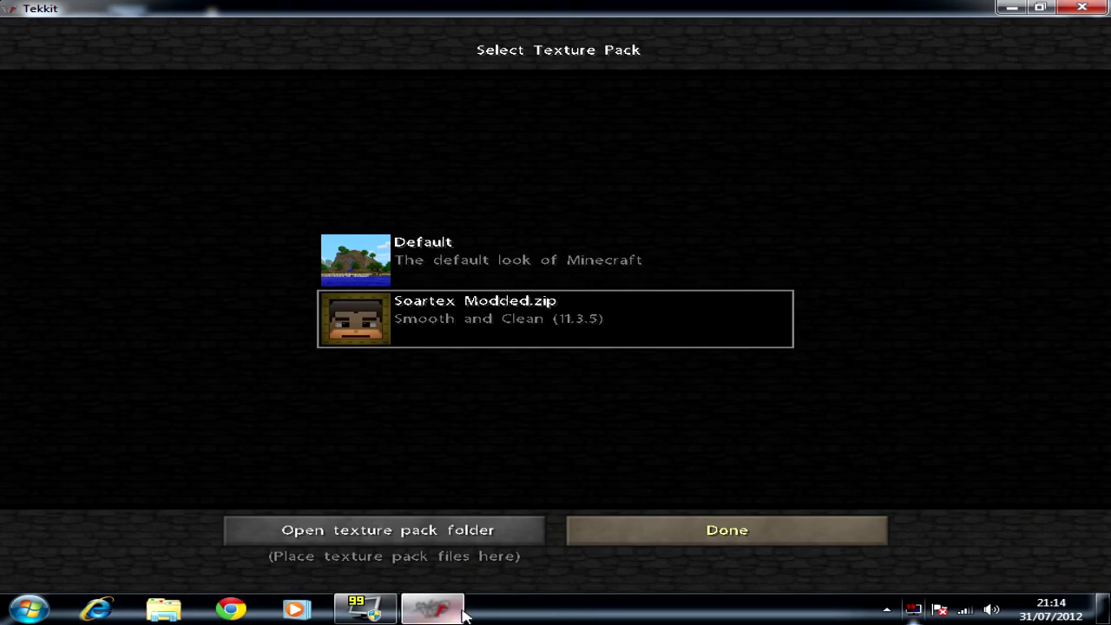
pyautogui.moveTo(465, 615)
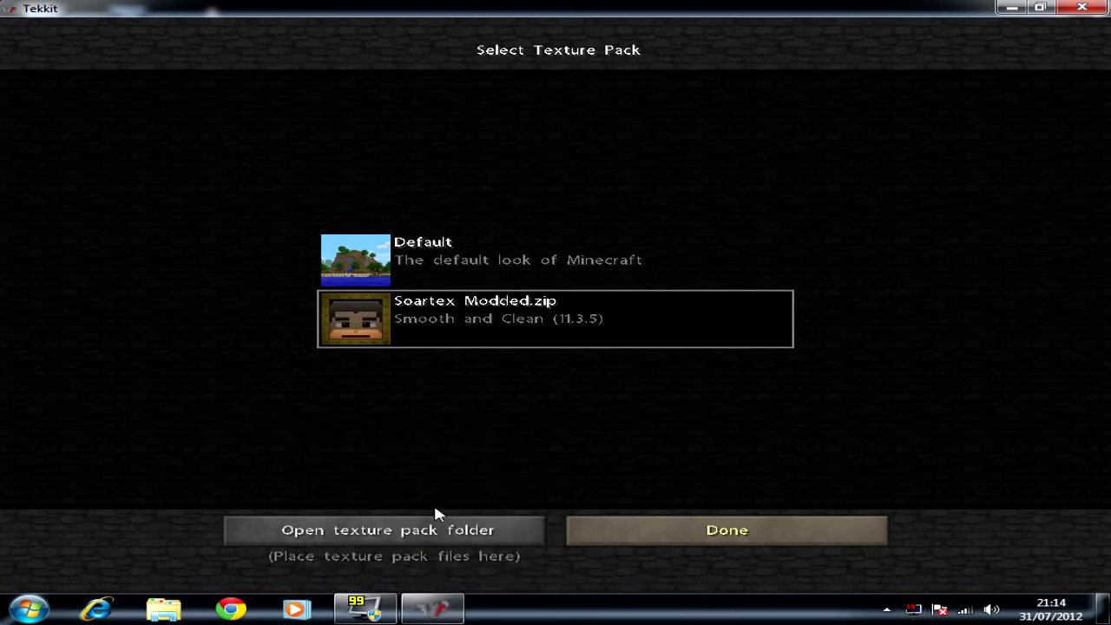
pyautogui.press('Escape')
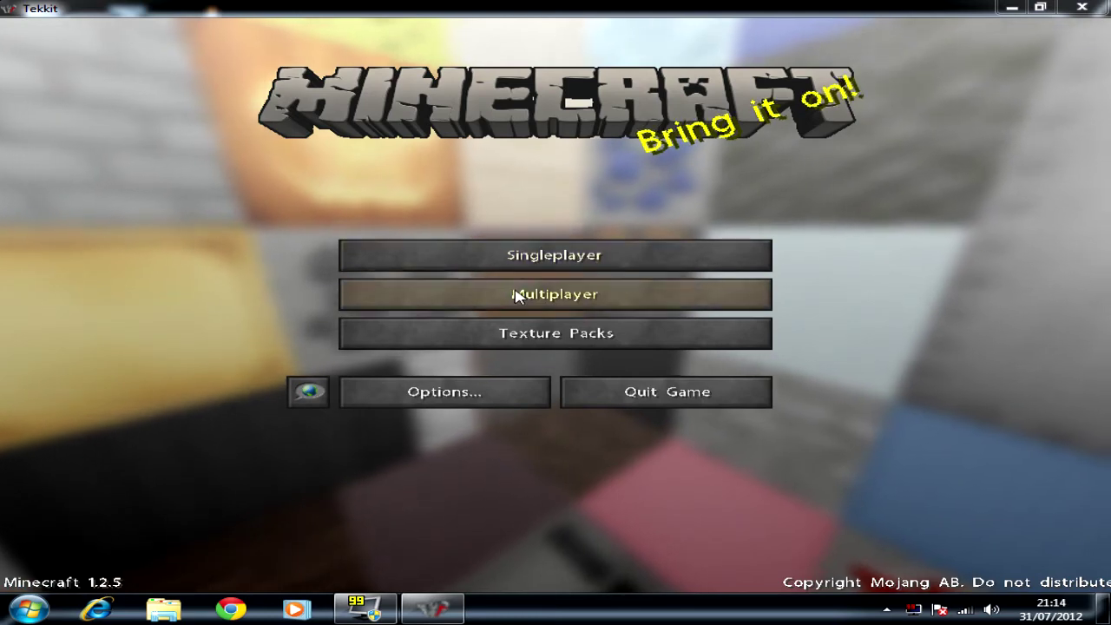
pyautogui.click(538, 257)
# - Load the island world, check the inventory's new textures and walk around briefly
pyautogui.click(513, 286)
pyautogui.click(507, 522)
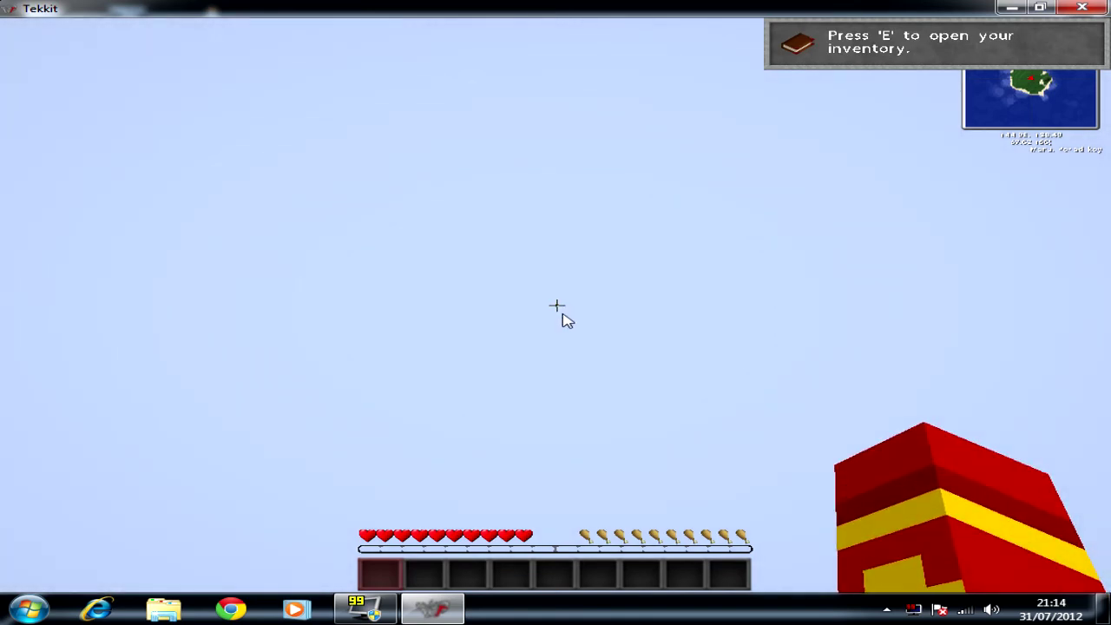
pyautogui.press('e')
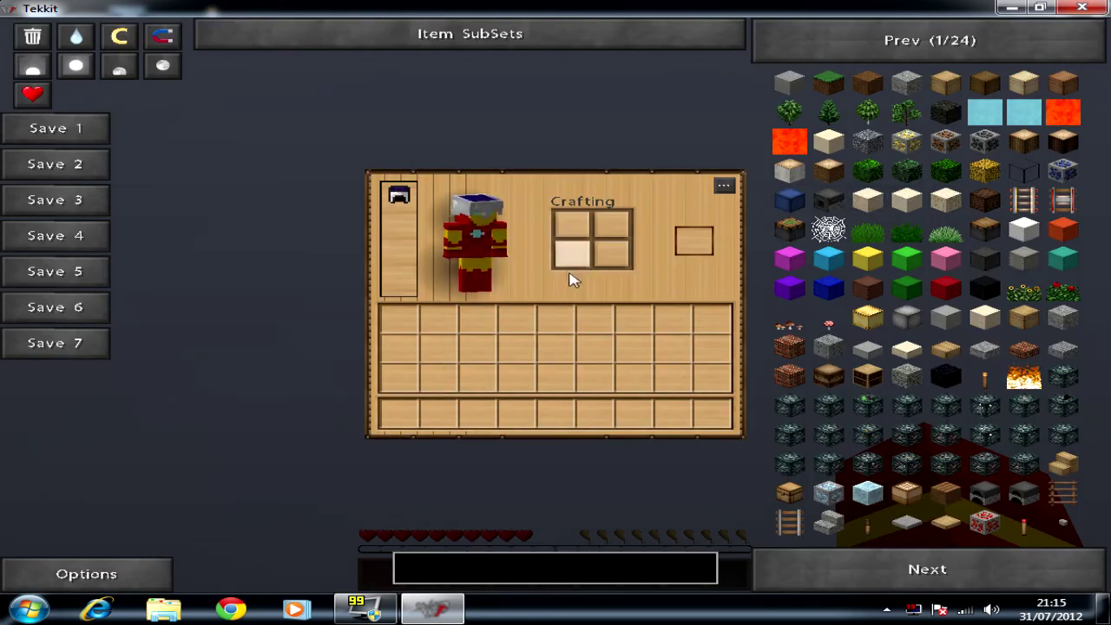
pyautogui.press('e')
pyautogui.press('w')
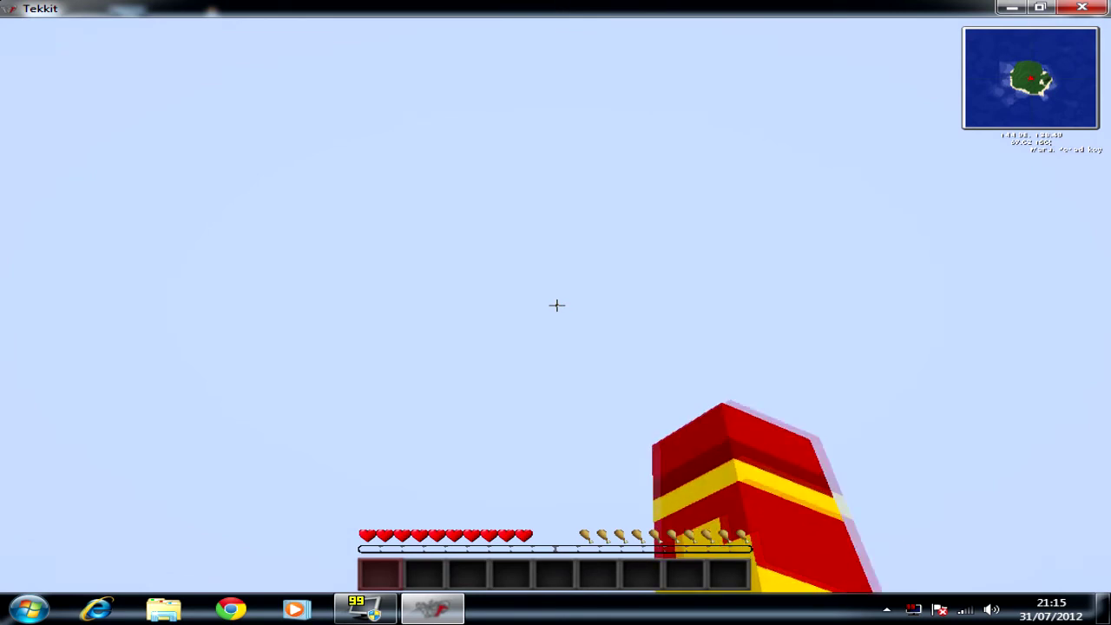
pyautogui.press('w')
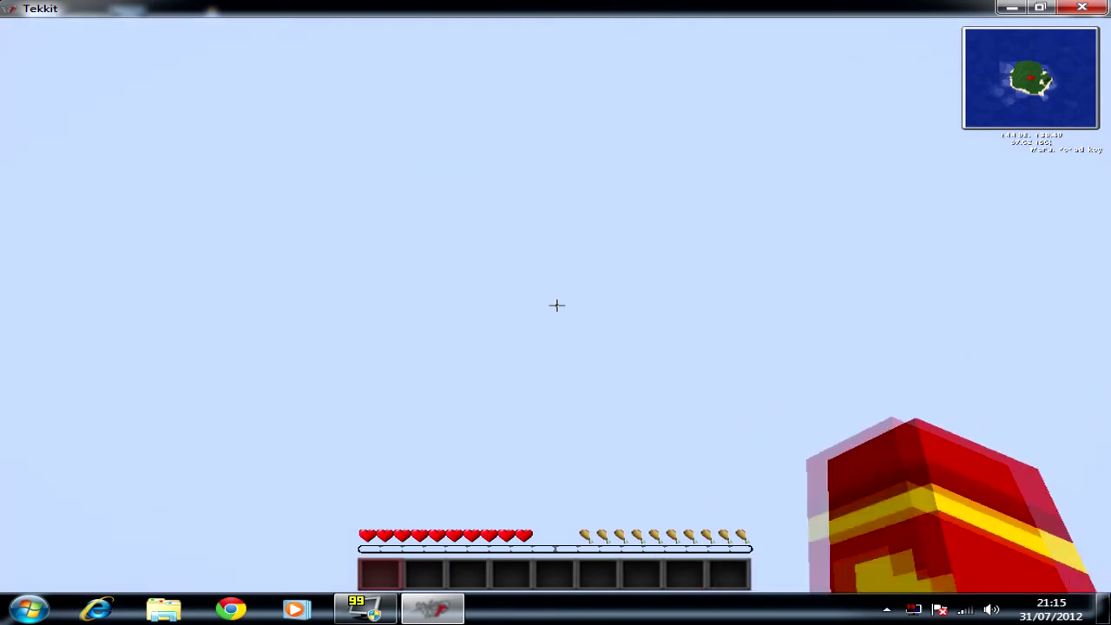
# - Save and quit to the title screen, then quit Tekkit entirely
pyautogui.press('Escape')
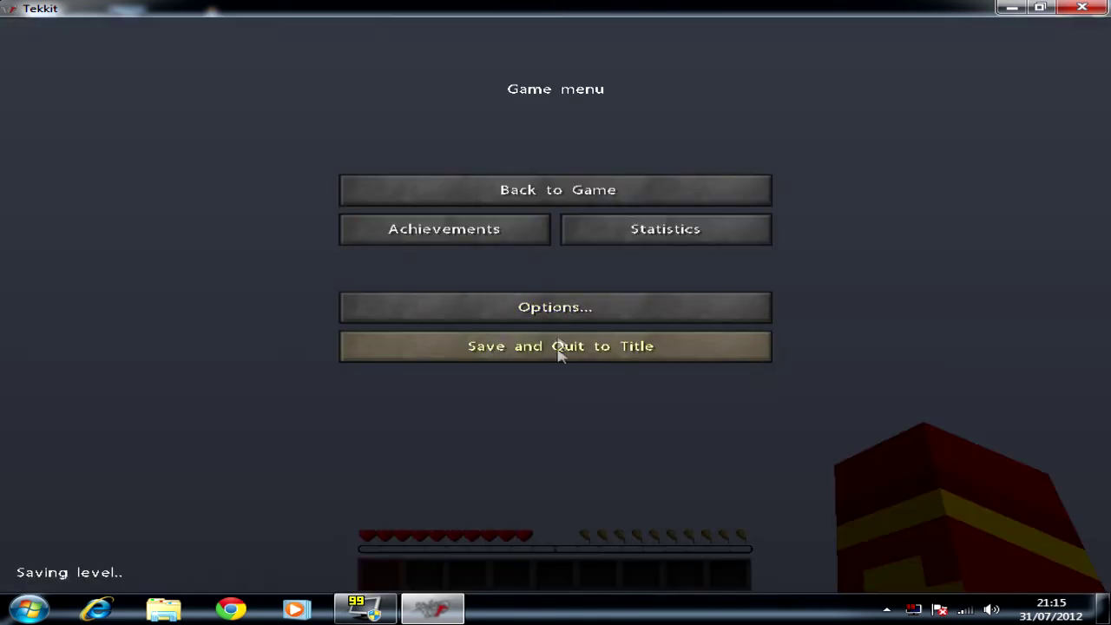
pyautogui.click(560, 352)
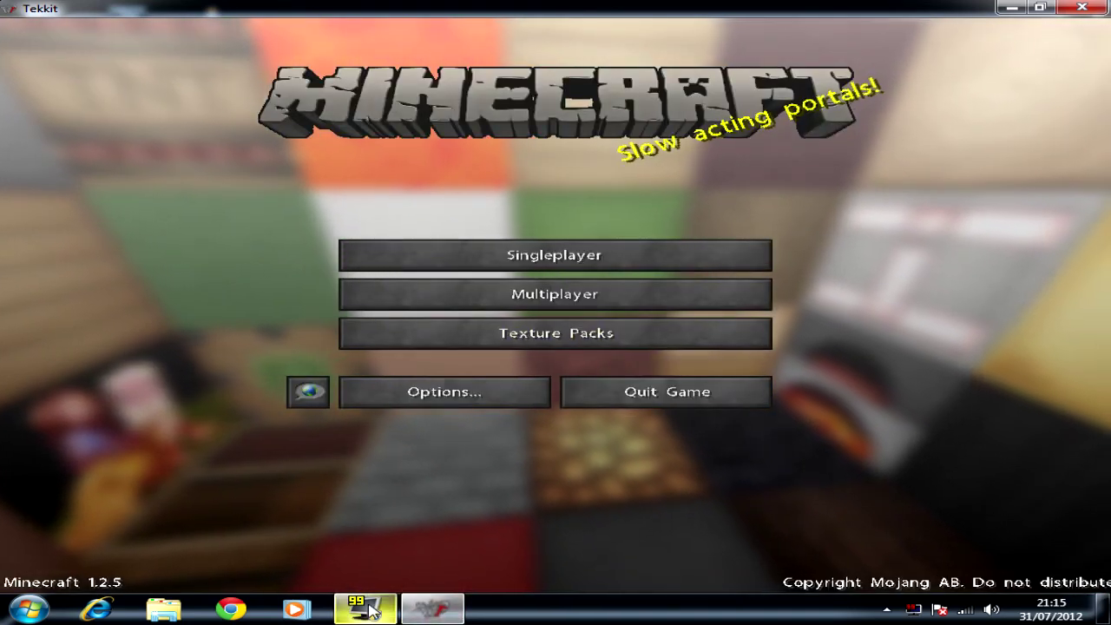
pyautogui.moveTo(365, 608)
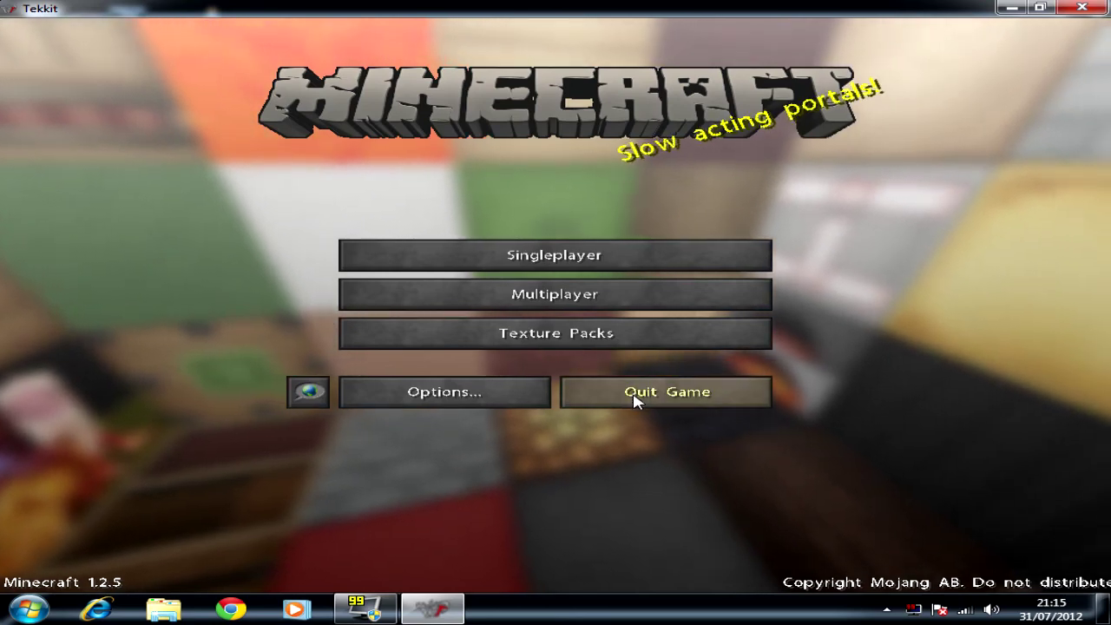
pyautogui.click(635, 396)
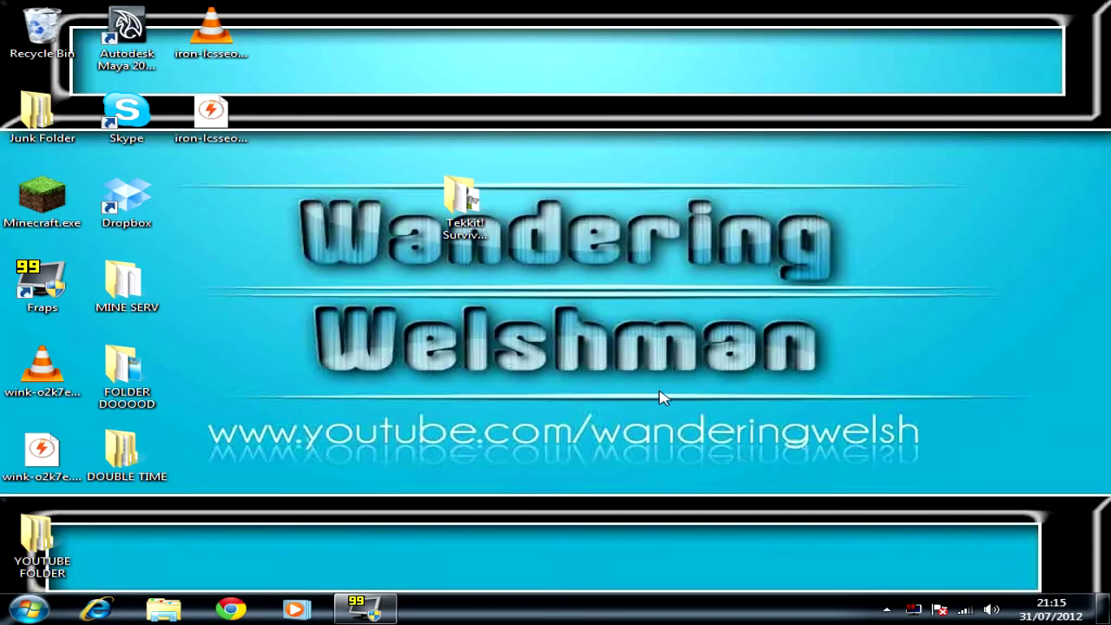
# - Drag the Tekkit! Survival Island folder into the icon column beside Dropbox and deselect it
pyautogui.moveTo(459, 198)
pyautogui.mouseDown()
pyautogui.moveTo(147, 219)
pyautogui.moveTo(202, 213)
pyautogui.mouseUp()
pyautogui.moveTo(349, 3)
pyautogui.mouseDown()
pyautogui.moveTo(2, 429)
pyautogui.moveTo(7, 590)
pyautogui.mouseUp()
pyautogui.click(313, 466)
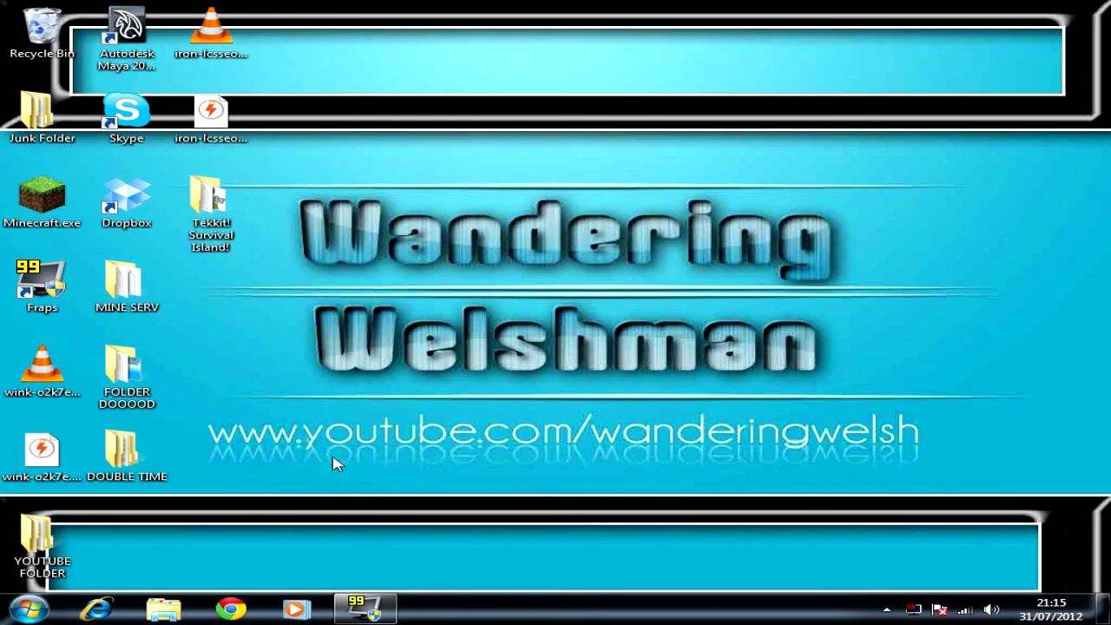
pyautogui.moveTo(598, 395); pyautogui.dragTo(518, 483)
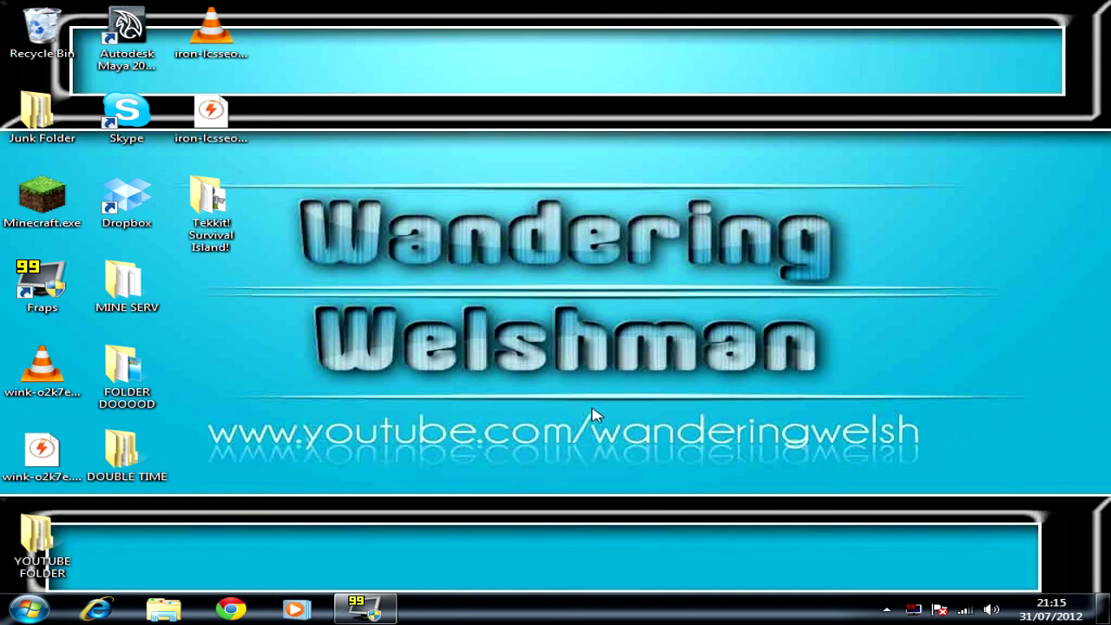